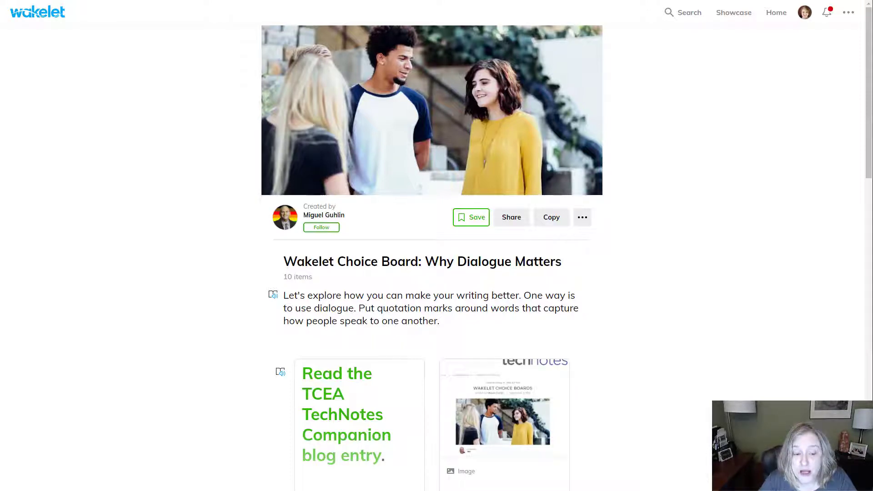
View the full TCEA TechNotes Companion blog entry note and the TechNotes image beside it, closing each
{"action": "scroll", "coordinate": [749, 228], "scroll_direction": "down", "scroll_amount": 2}
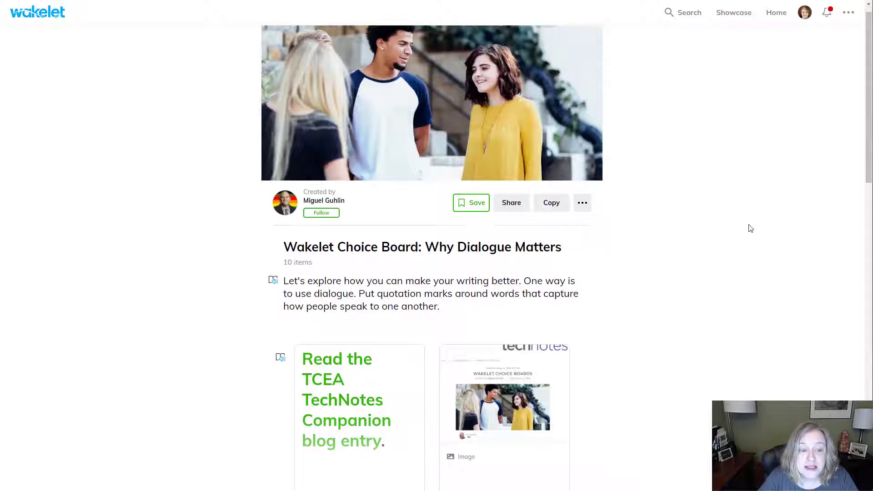
{"action": "scroll", "coordinate": [641, 226], "scroll_direction": "down", "scroll_amount": 3}
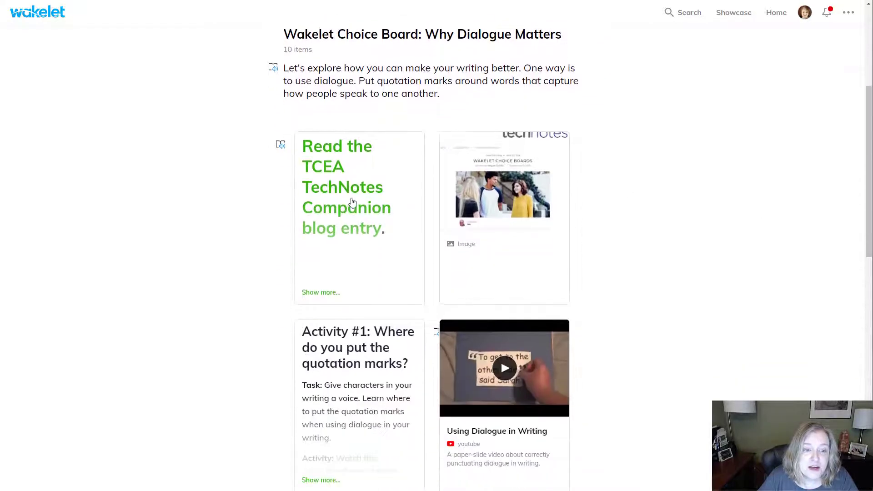
{"action": "left_click", "coordinate": [322, 295]}
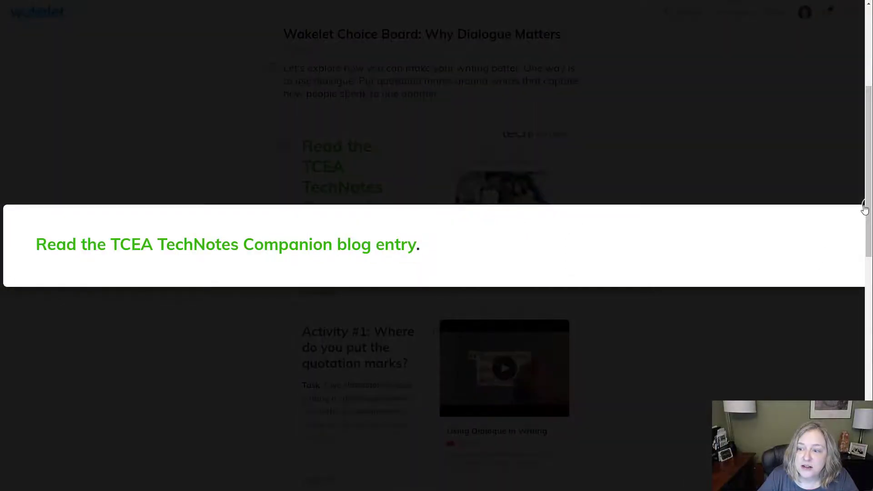
{"action": "left_click", "coordinate": [865, 207]}
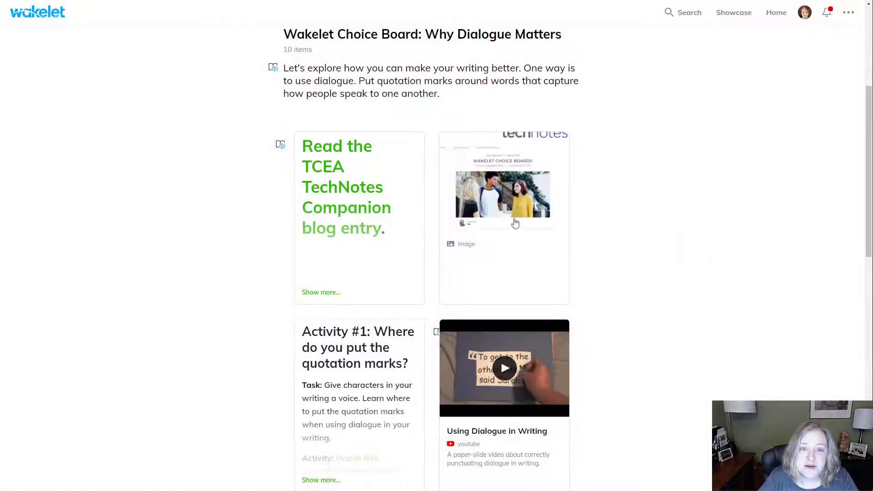
{"action": "left_click", "coordinate": [516, 222]}
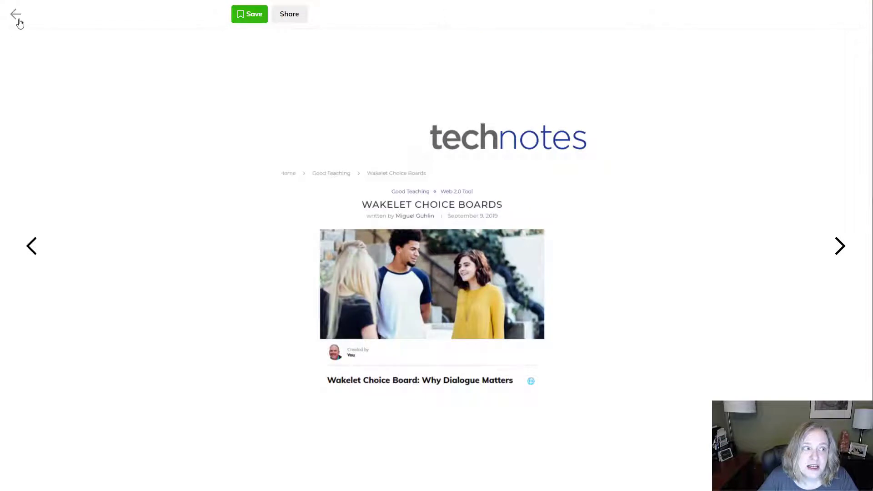
{"action": "left_click", "coordinate": [15, 19]}
Preview the "Using Dialogue in Writing" video and read the full Activity #1 note, closing both
{"action": "scroll", "coordinate": [645, 175], "scroll_direction": "down", "scroll_amount": 3}
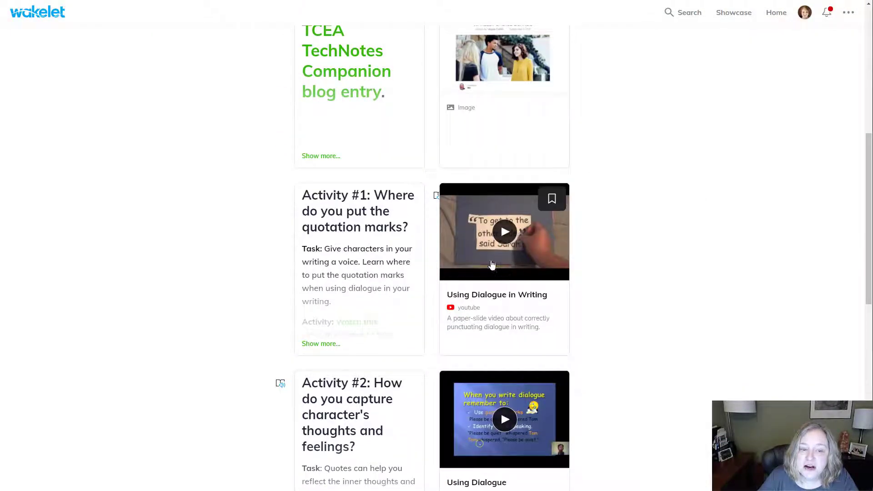
{"action": "left_click", "coordinate": [504, 234]}
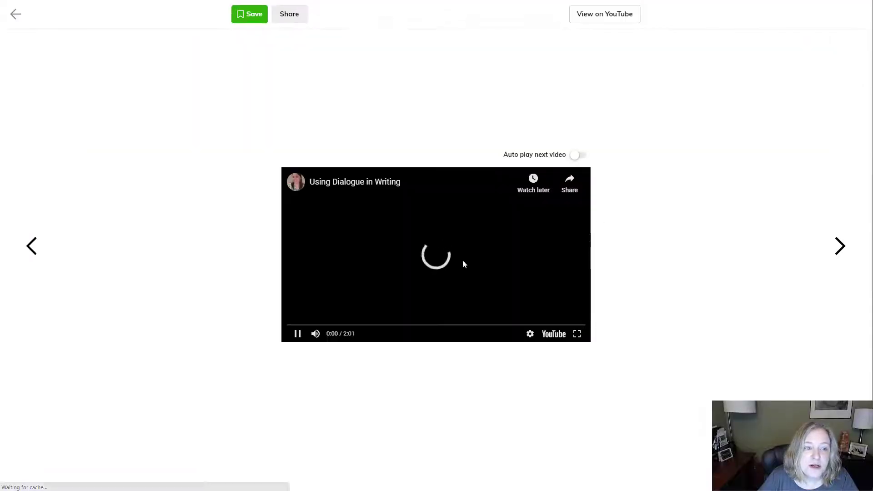
{"action": "left_click", "coordinate": [15, 13]}
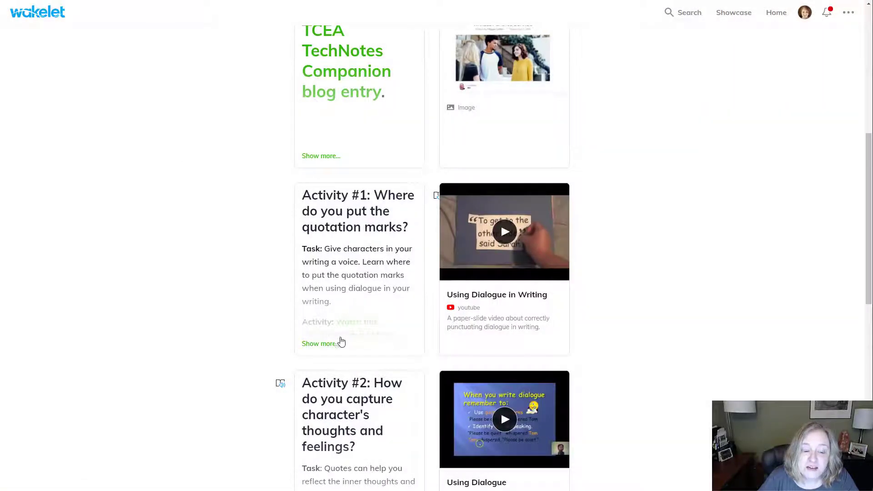
{"action": "left_click", "coordinate": [328, 346]}
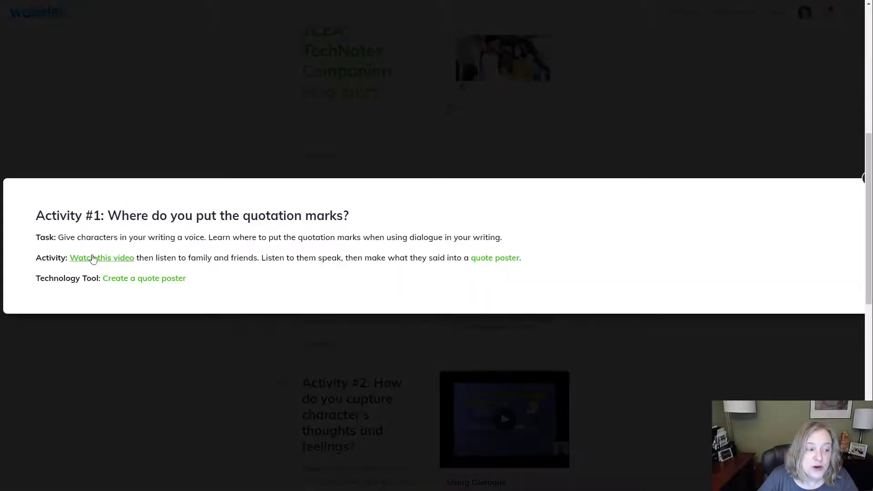
{"action": "left_click", "coordinate": [864, 181]}
Open the Activity #2 note in the Immersive Reader
{"action": "scroll", "coordinate": [689, 215], "scroll_direction": "down", "scroll_amount": 2}
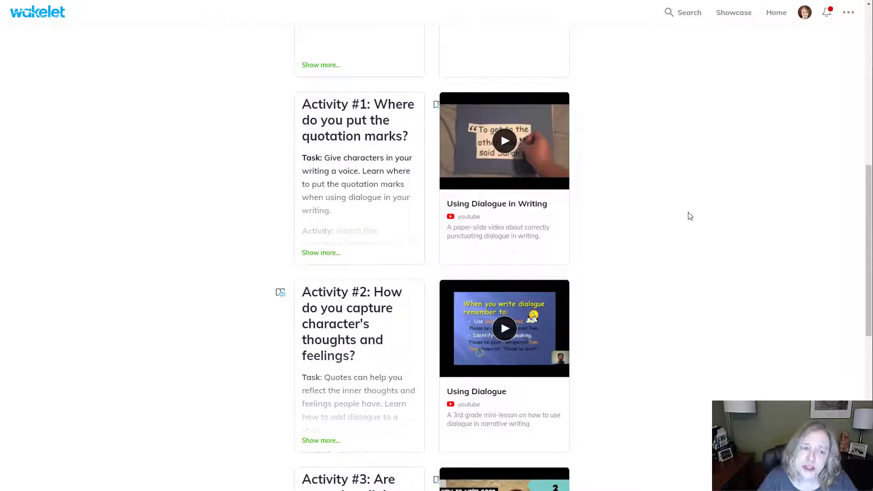
{"action": "scroll", "coordinate": [688, 217], "scroll_direction": "down", "scroll_amount": 1}
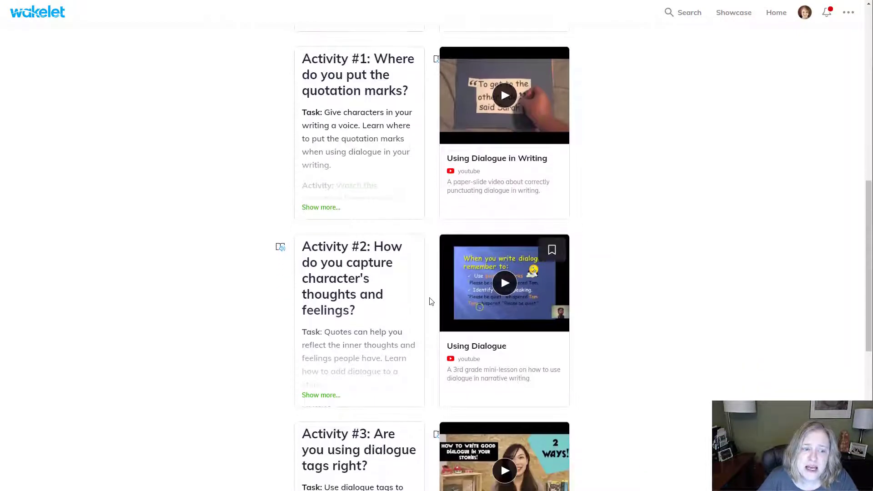
{"action": "left_click", "coordinate": [280, 249]}
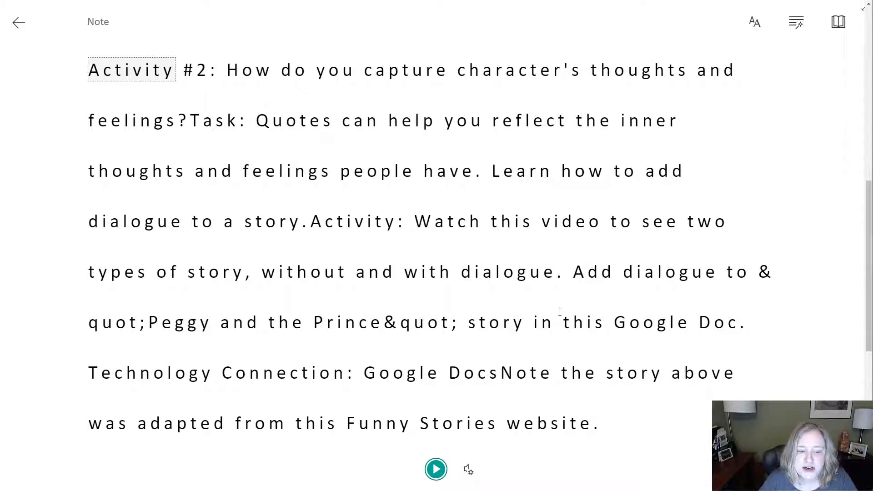
Listen briefly to the note being read aloud and view the voice speed and voice selection options
{"action": "left_click", "coordinate": [436, 470]}
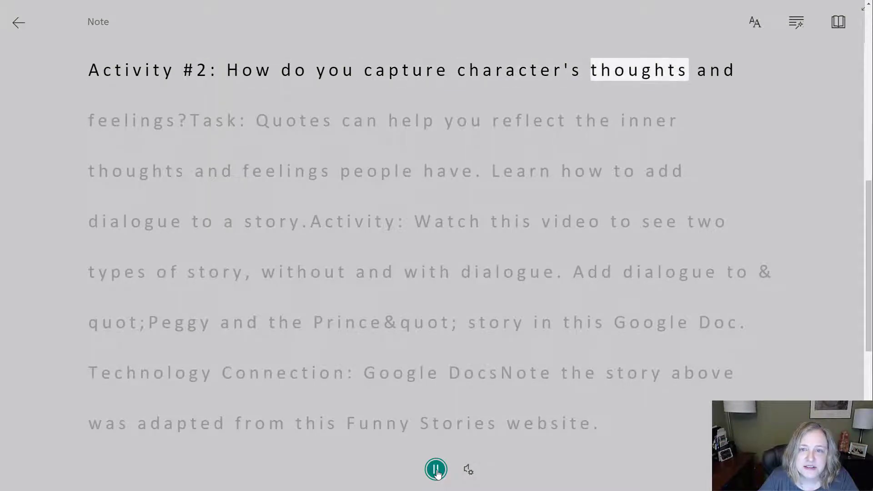
{"action": "left_click", "coordinate": [437, 470]}
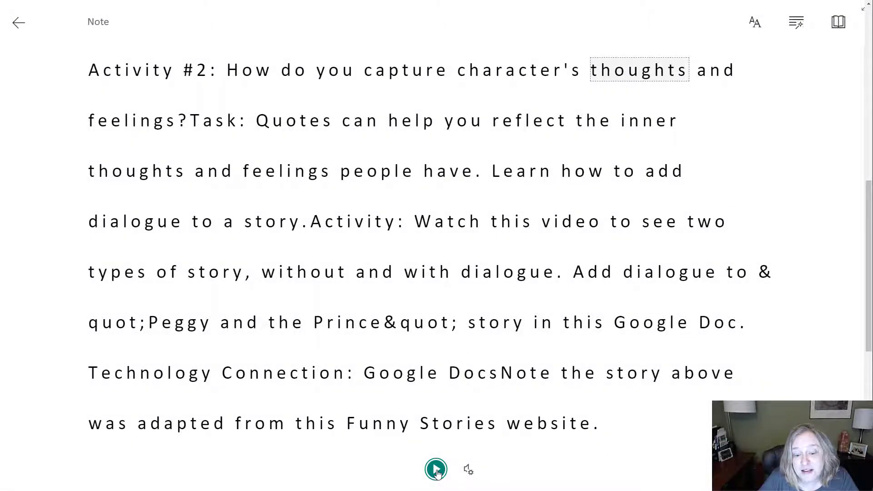
{"action": "left_click", "coordinate": [468, 470]}
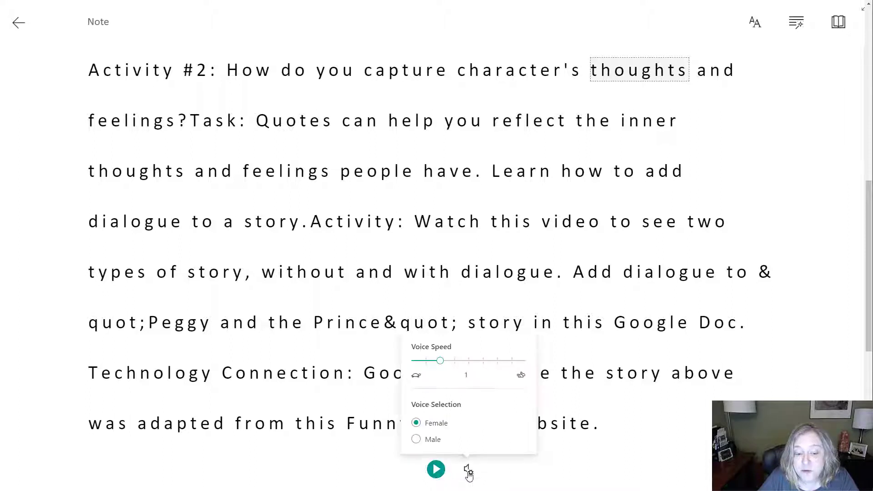
{"action": "left_click", "coordinate": [490, 480]}
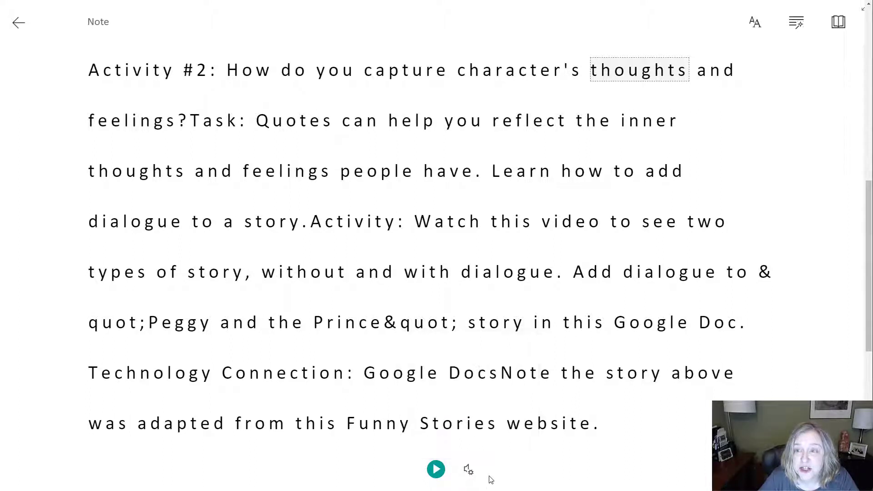
Set the reader's text size to 36 and try the dark theme before restoring the white theme
{"action": "left_click", "coordinate": [757, 31]}
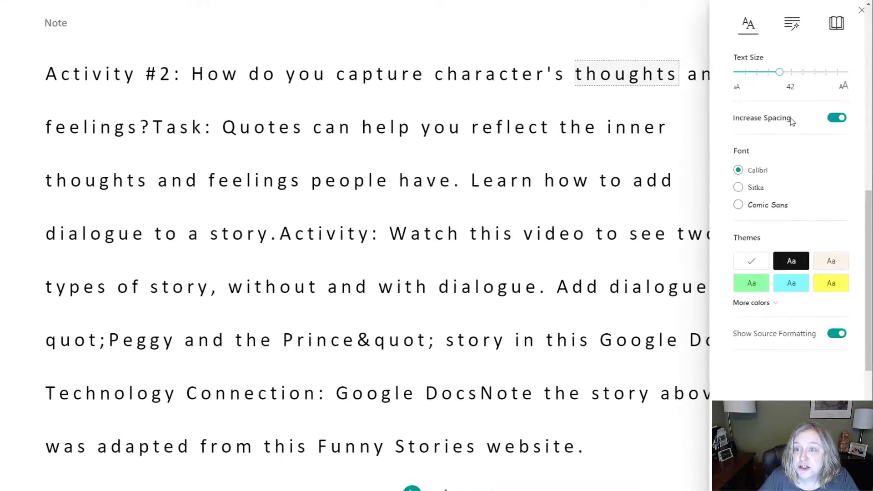
{"action": "left_click_drag", "start_coordinate": [780, 72], "coordinate": [748, 86]}
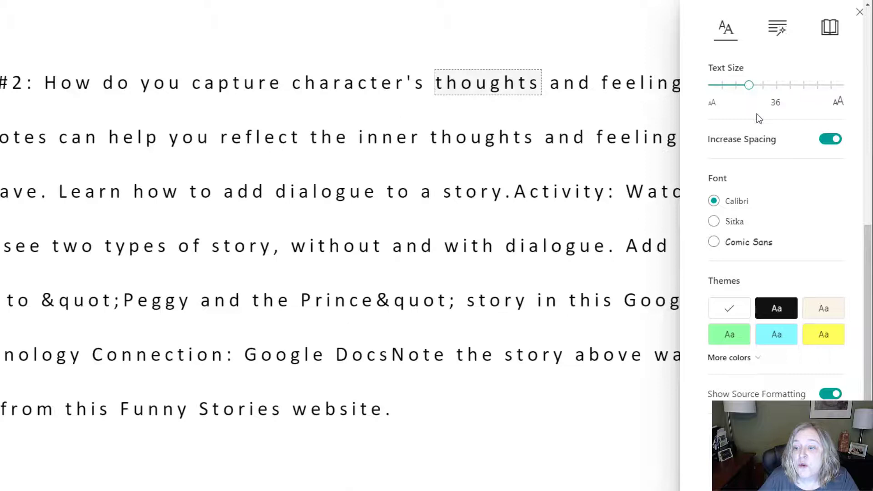
{"action": "left_click", "coordinate": [774, 310]}
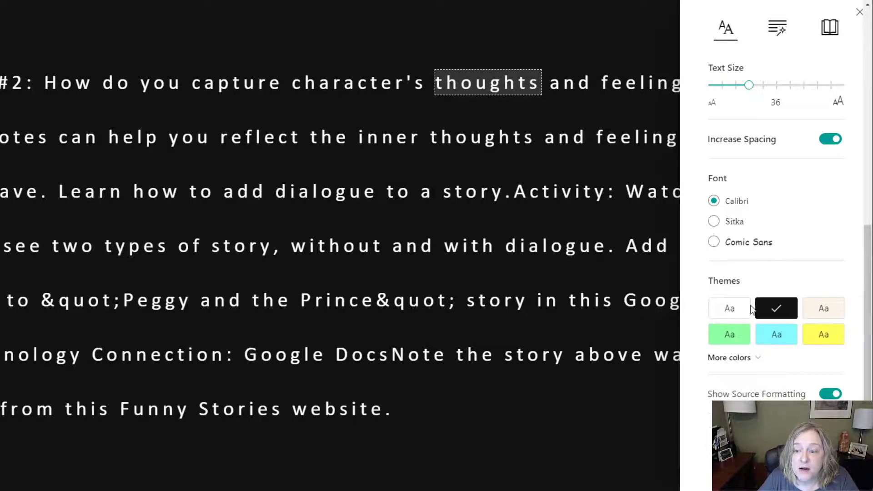
{"action": "left_click", "coordinate": [730, 309]}
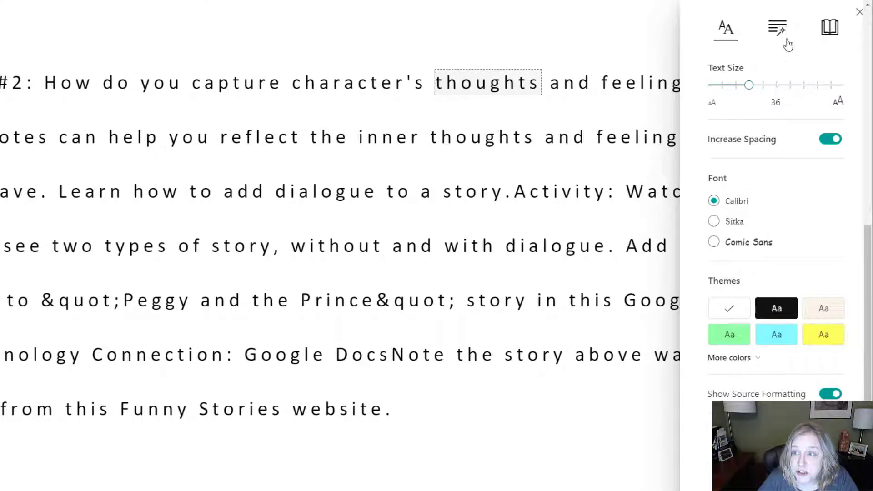
Try Line Focus with three lines and with one line, and turn it off again
{"action": "left_click", "coordinate": [829, 30]}
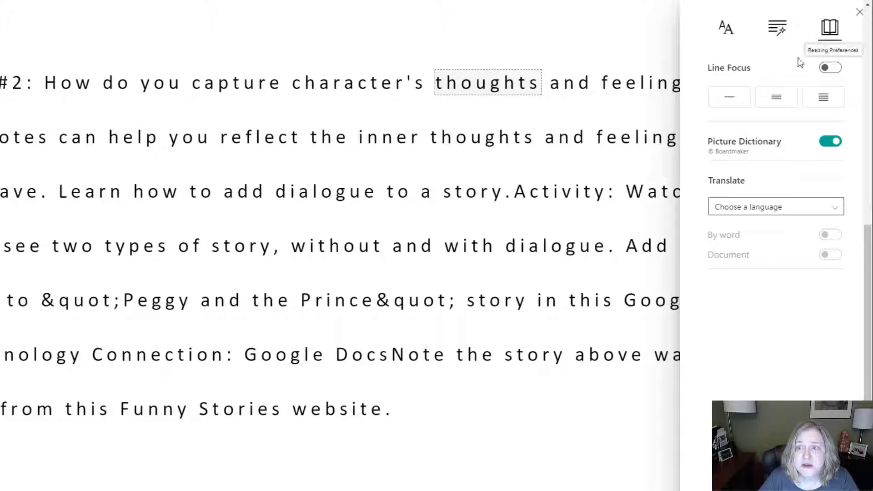
{"action": "left_click", "coordinate": [775, 101]}
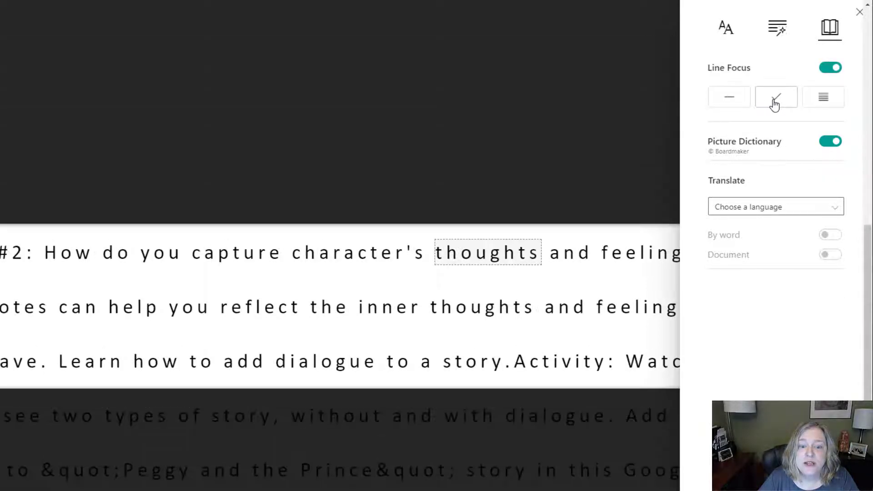
{"action": "left_click", "coordinate": [730, 103]}
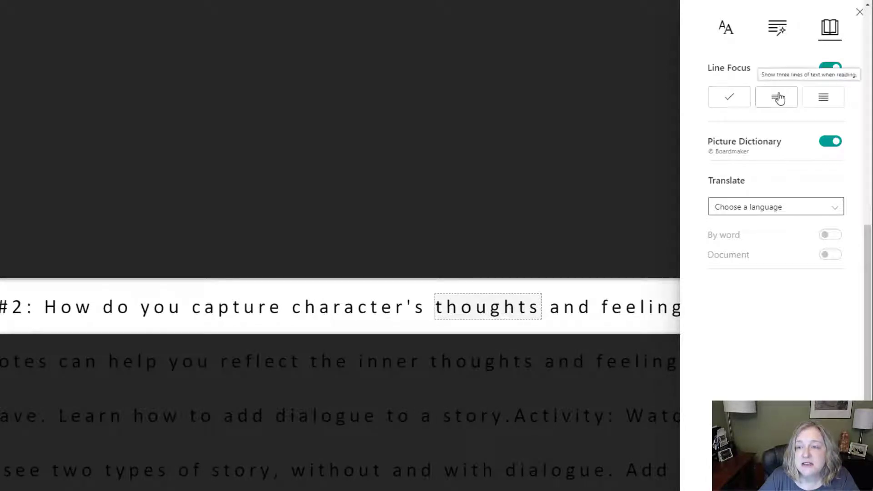
{"action": "left_click", "coordinate": [835, 70]}
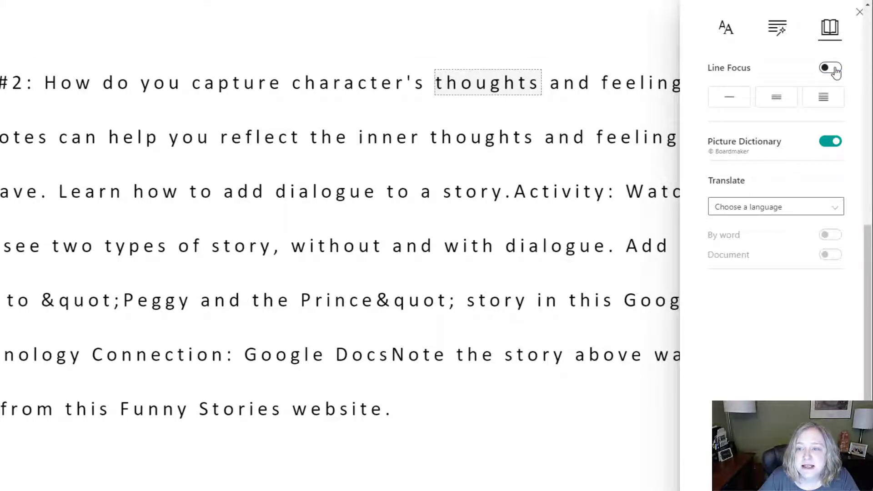
Translate the whole note into German (Germany) and listen briefly to it being read aloud
{"action": "left_click", "coordinate": [783, 219]}
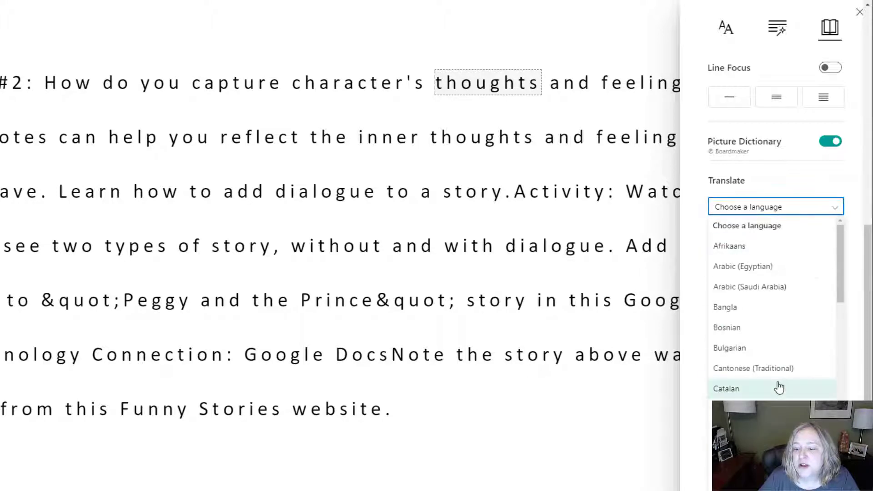
{"action": "scroll", "coordinate": [778, 386], "scroll_direction": "down", "scroll_amount": 3}
{"action": "scroll", "coordinate": [780, 388], "scroll_direction": "down", "scroll_amount": 3}
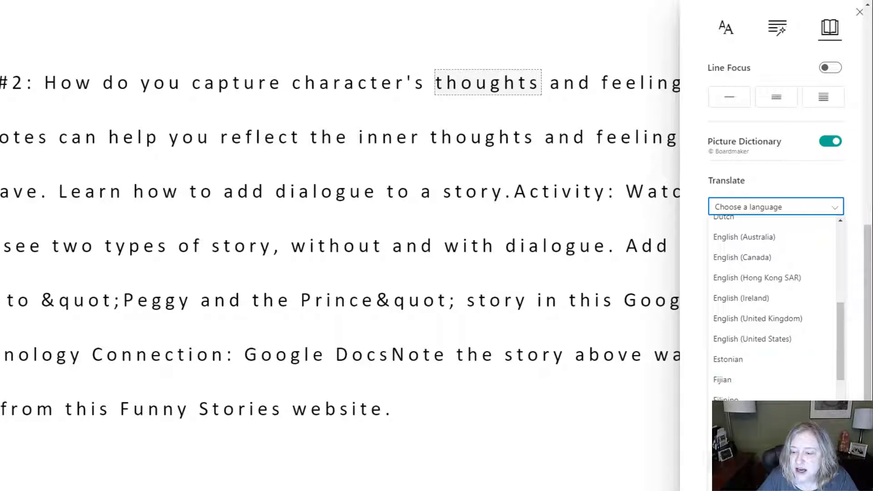
{"action": "left_click", "coordinate": [750, 478]}
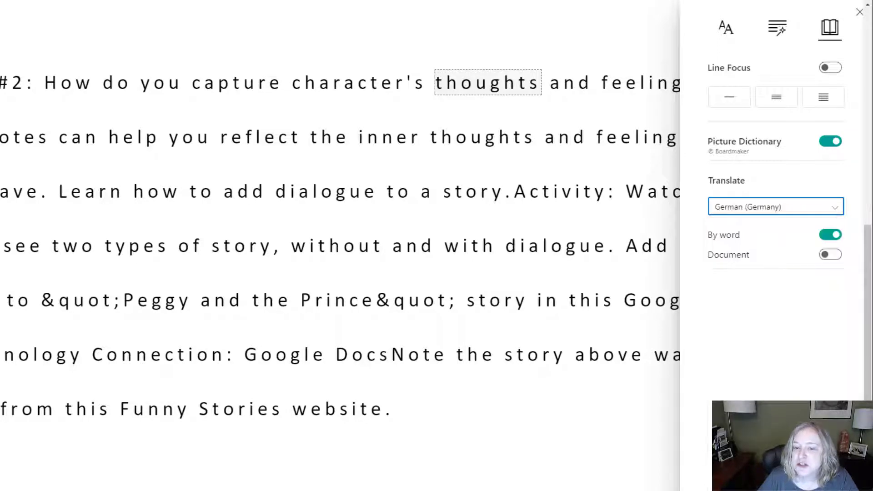
{"action": "left_click", "coordinate": [828, 255]}
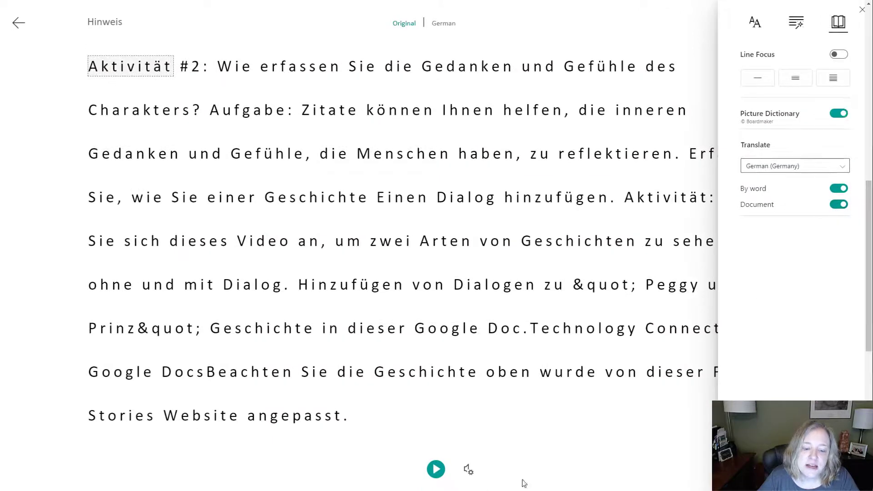
{"action": "left_click", "coordinate": [435, 470]}
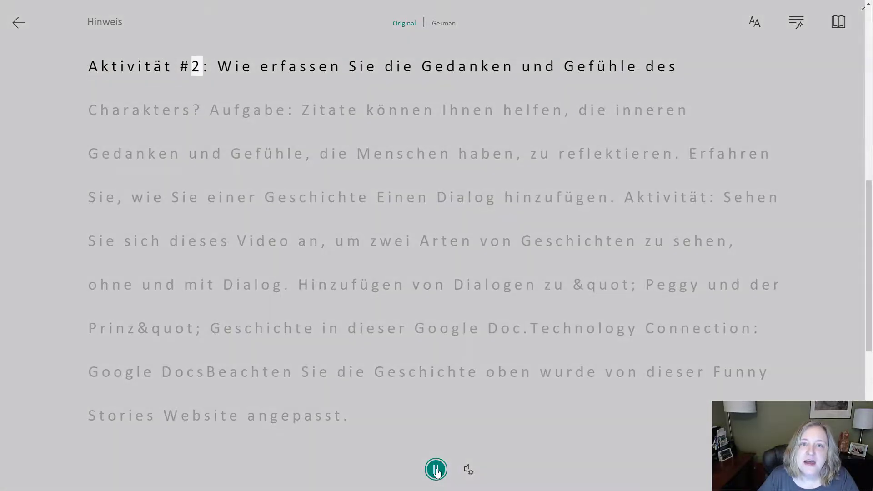
{"action": "left_click", "coordinate": [435, 471]}
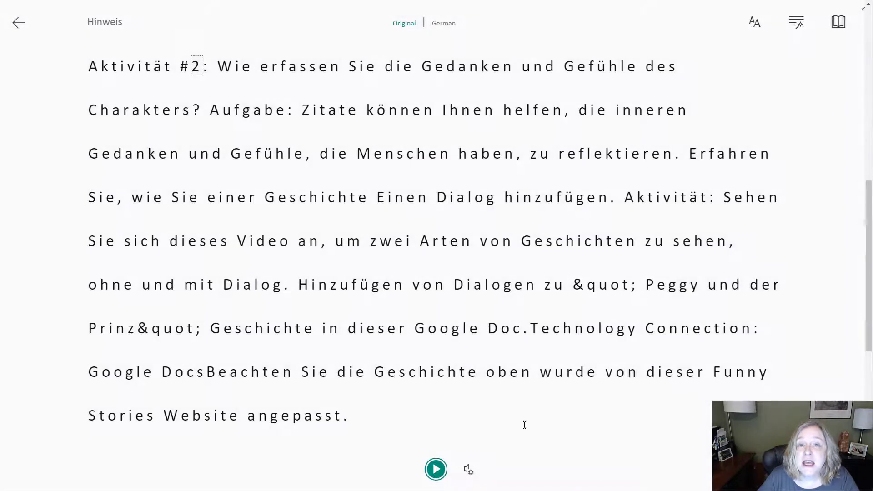
Set the translation language to English (United States) and return from the reader to the choice board
{"action": "left_click", "coordinate": [839, 23]}
{"action": "left_click", "coordinate": [836, 170]}
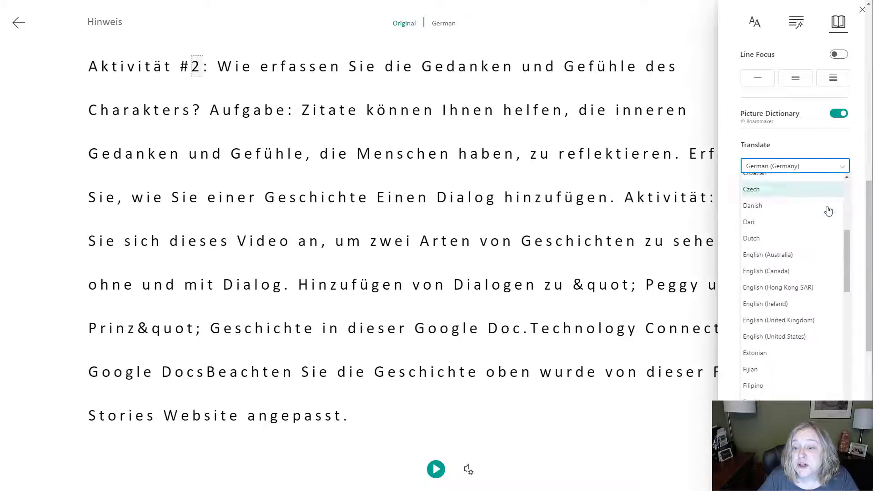
{"action": "left_click", "coordinate": [815, 336]}
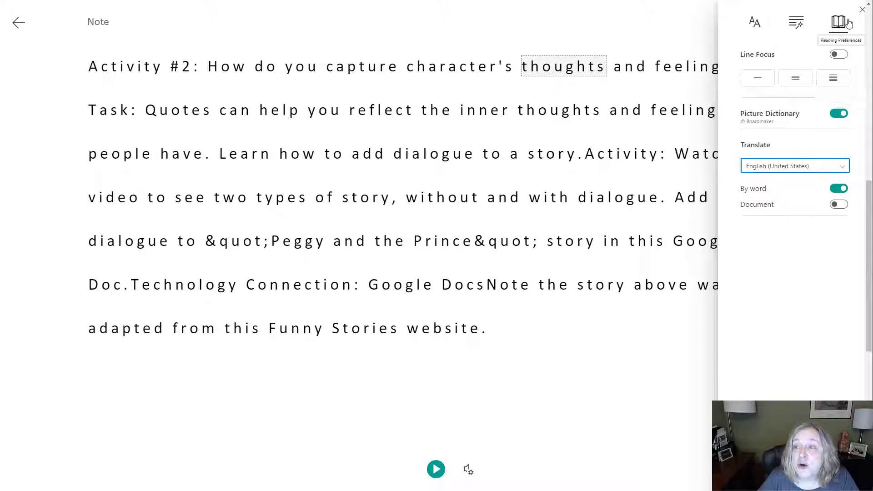
{"action": "left_click", "coordinate": [863, 11]}
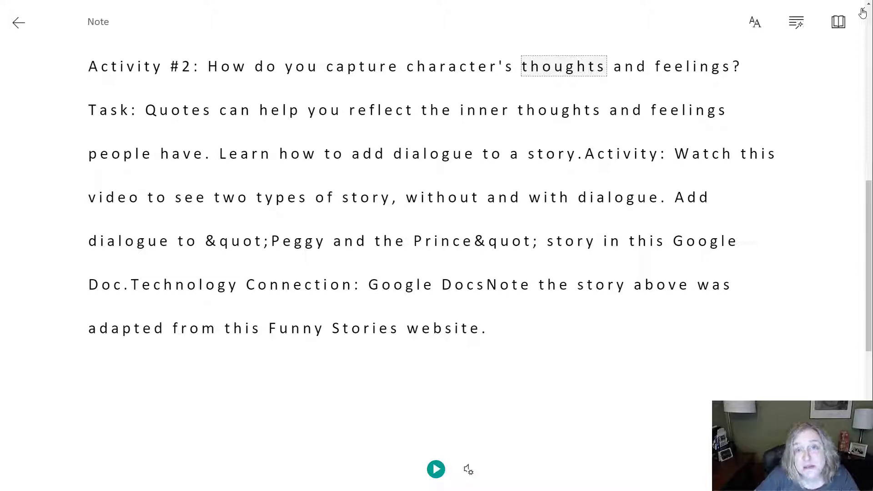
{"action": "left_click", "coordinate": [17, 23]}
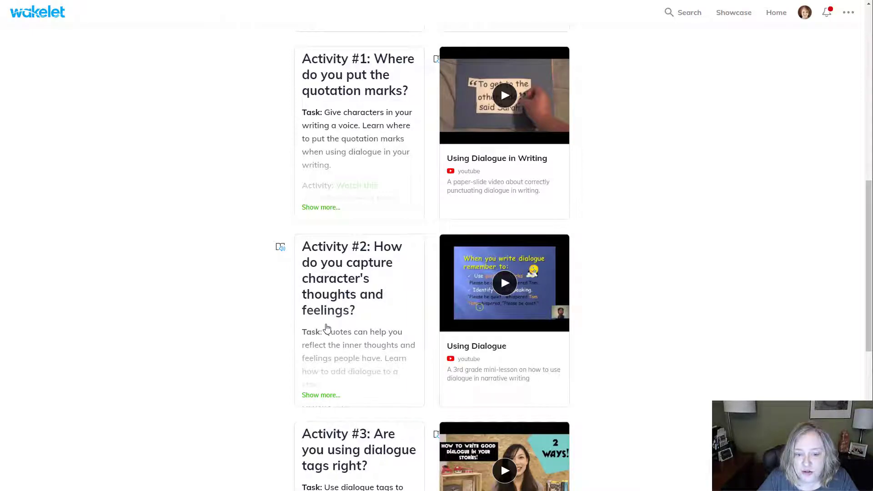
{"action": "scroll", "coordinate": [507, 141], "scroll_direction": "down", "scroll_amount": 2}
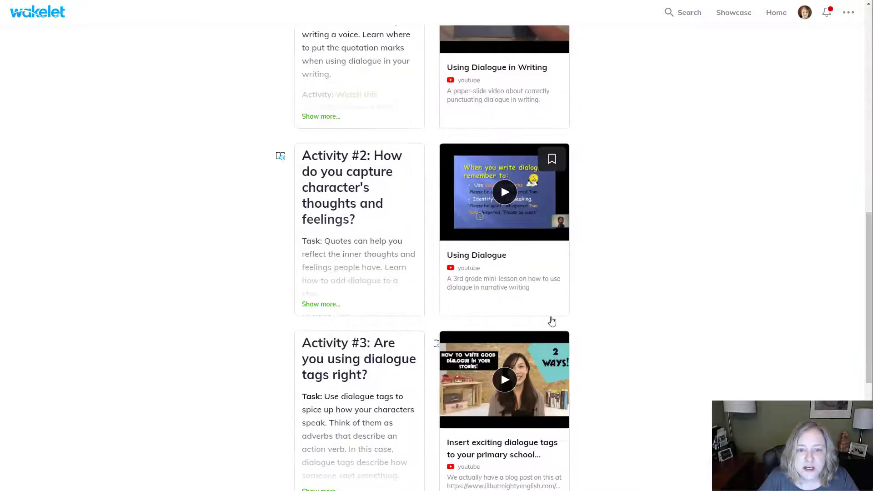
Look over the remaining choice board activities, open your own profile page and log out of the account
{"action": "scroll", "coordinate": [696, 239], "scroll_direction": "down", "scroll_amount": 3}
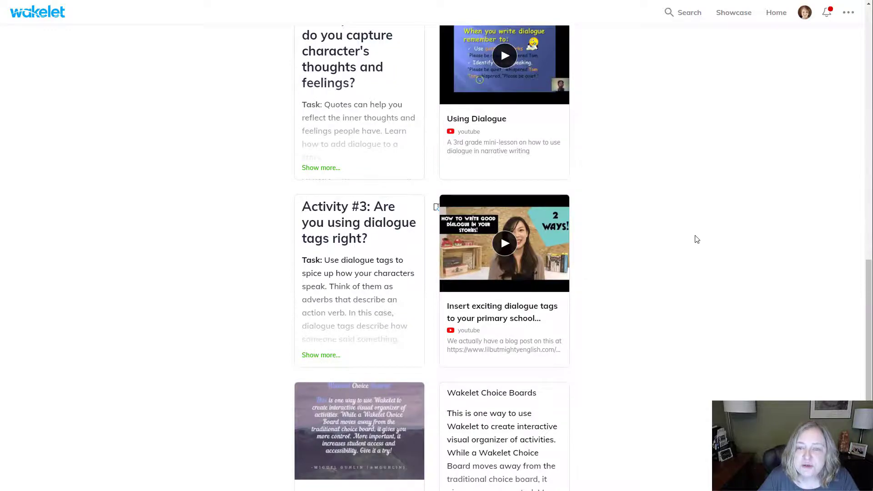
{"action": "scroll", "coordinate": [697, 240], "scroll_direction": "up", "scroll_amount": 15}
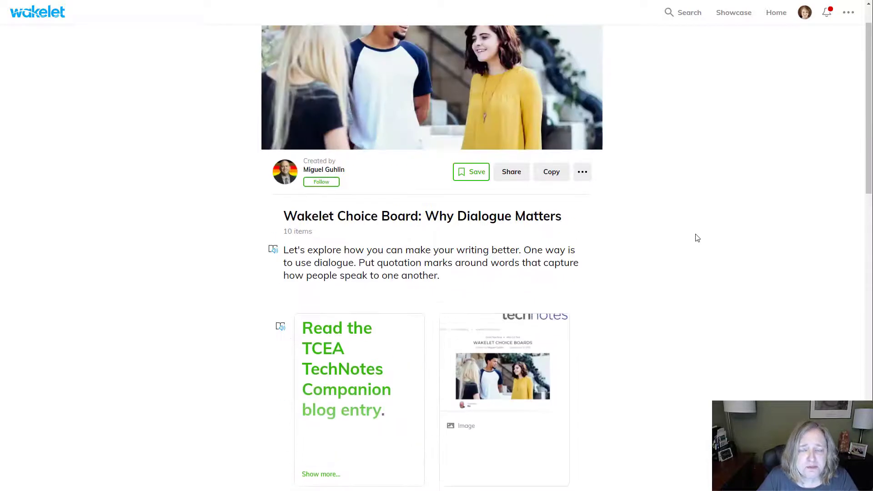
{"action": "scroll", "coordinate": [697, 238], "scroll_direction": "up", "scroll_amount": 1}
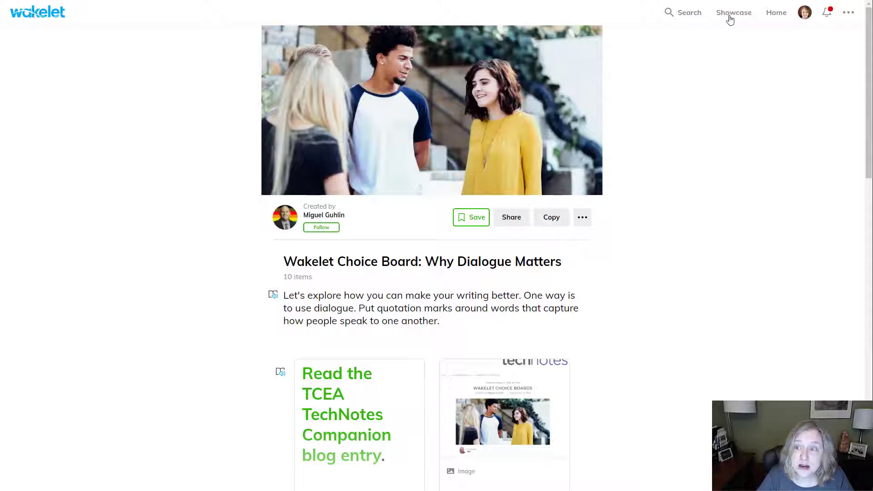
{"action": "left_click", "coordinate": [805, 14]}
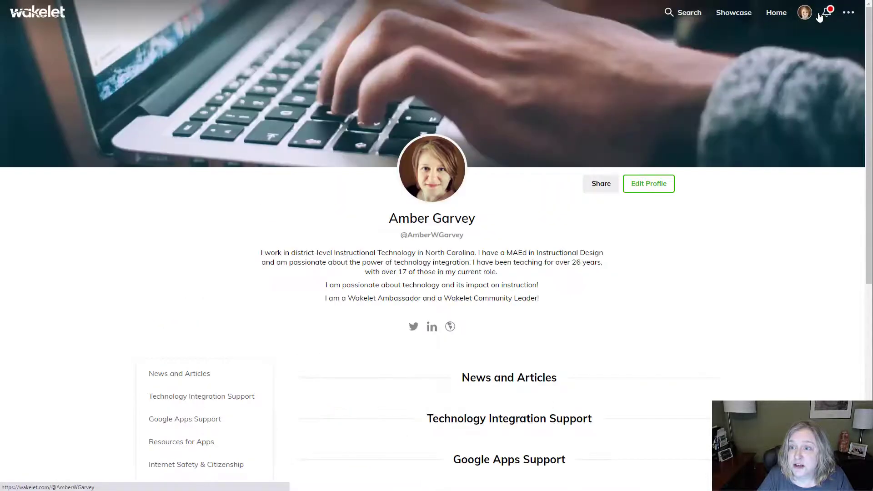
{"action": "left_click", "coordinate": [848, 13]}
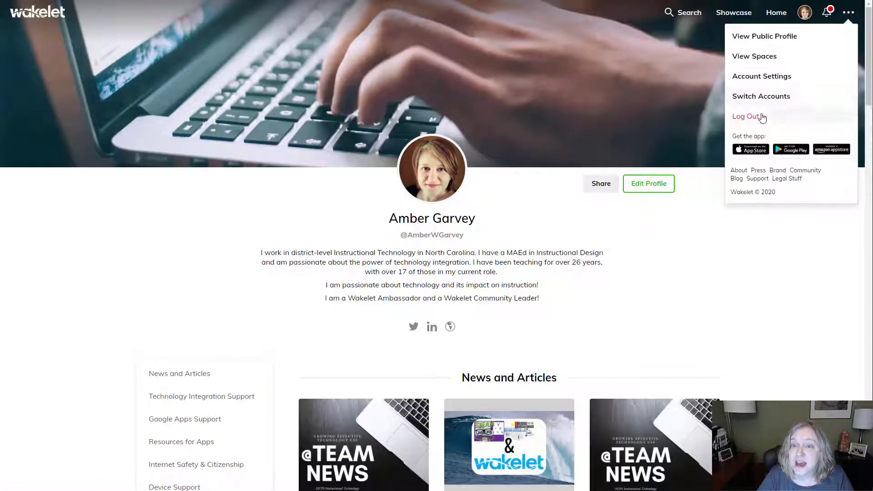
{"action": "left_click", "coordinate": [762, 118]}
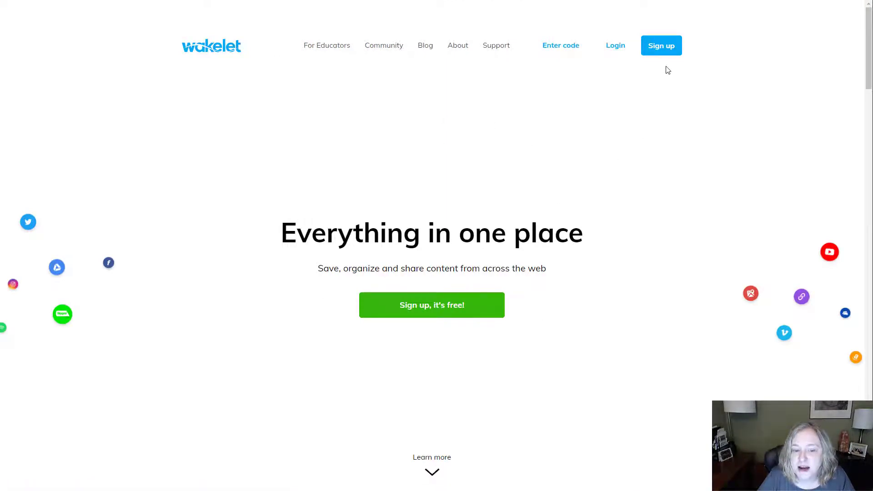
Check the account sign-up options, return to the home page, and log in with the Google account
{"action": "left_click", "coordinate": [450, 310]}
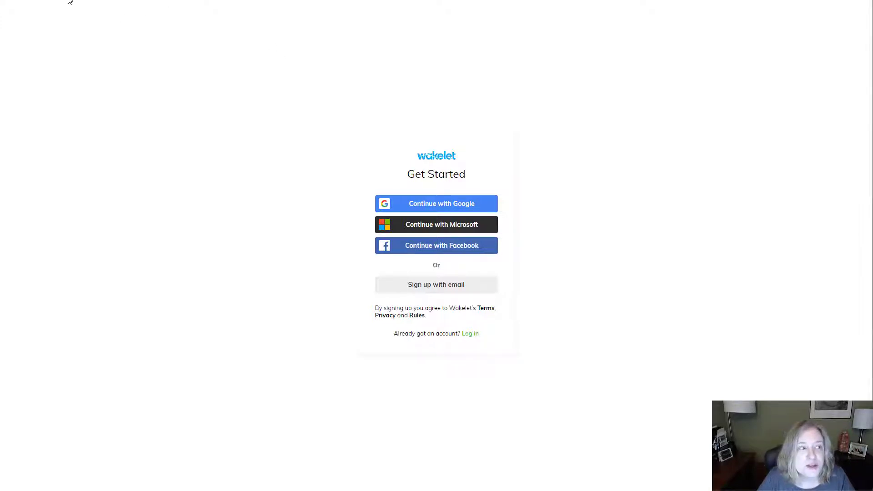
{"action": "key", "text": "alt+Left"}
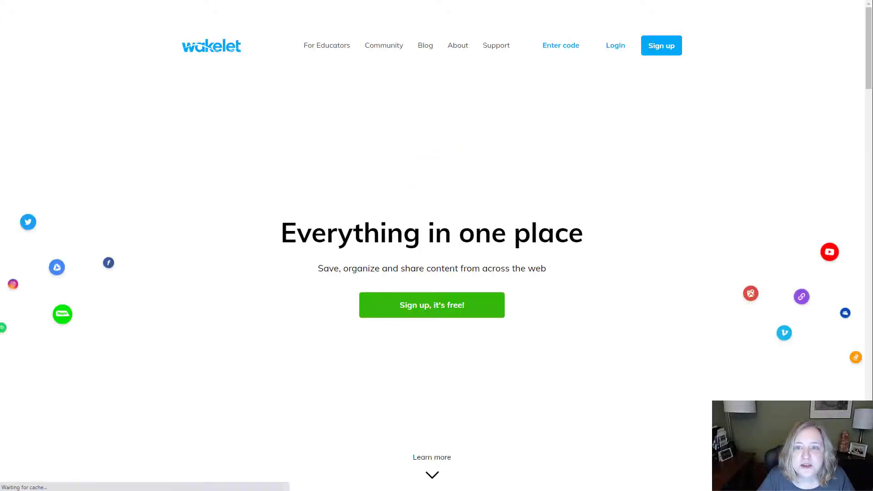
{"action": "left_click", "coordinate": [612, 46]}
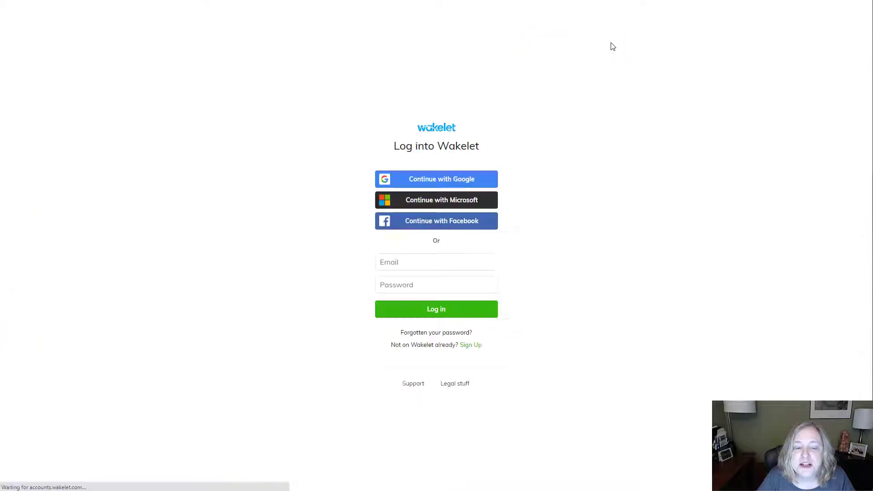
{"action": "left_click", "coordinate": [477, 179]}
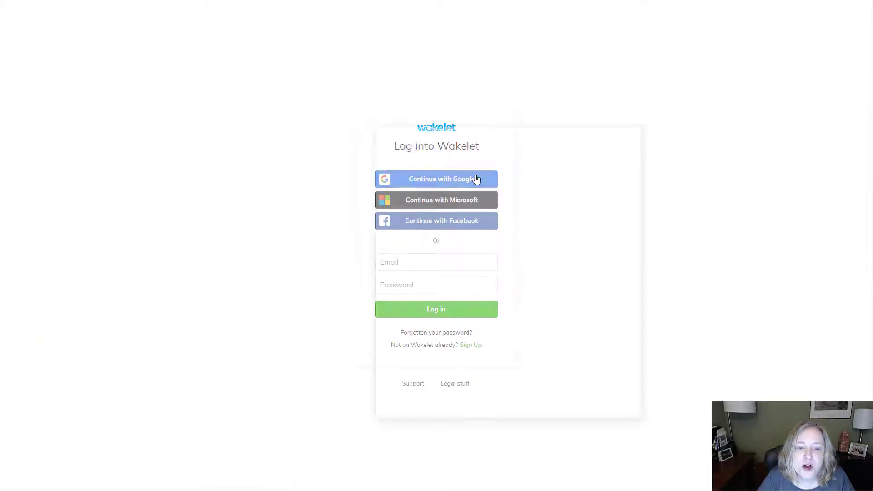
{"action": "left_click", "coordinate": [436, 246]}
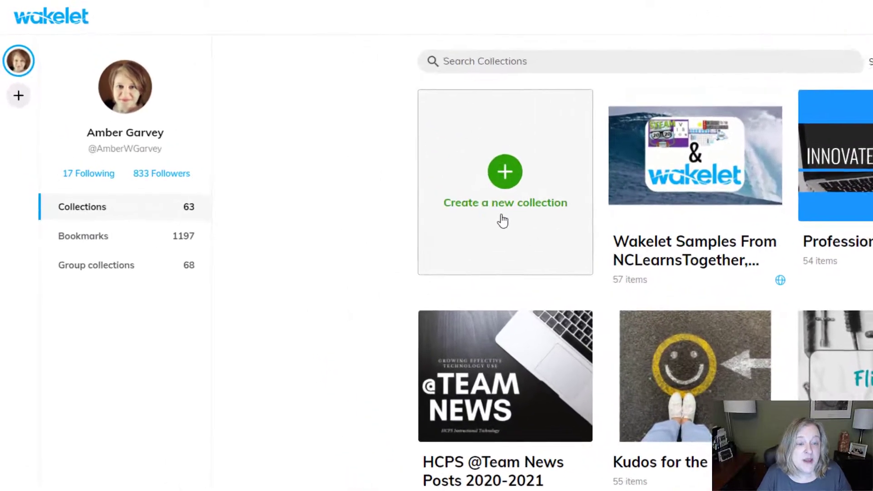
Create a new collection titled "Week Four Choice Board" with the description "Choose 2 activities from this choice board to complete and turn in by Friday."
{"action": "left_click", "coordinate": [514, 180]}
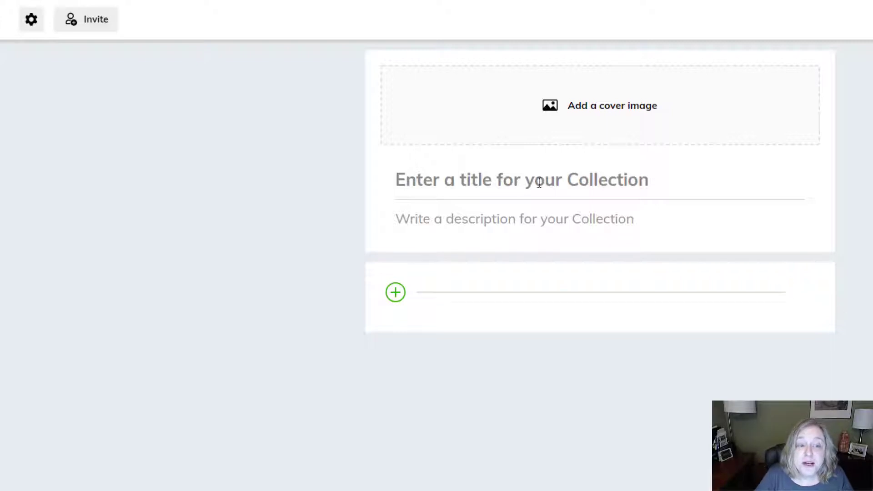
{"action": "left_click", "coordinate": [511, 180]}
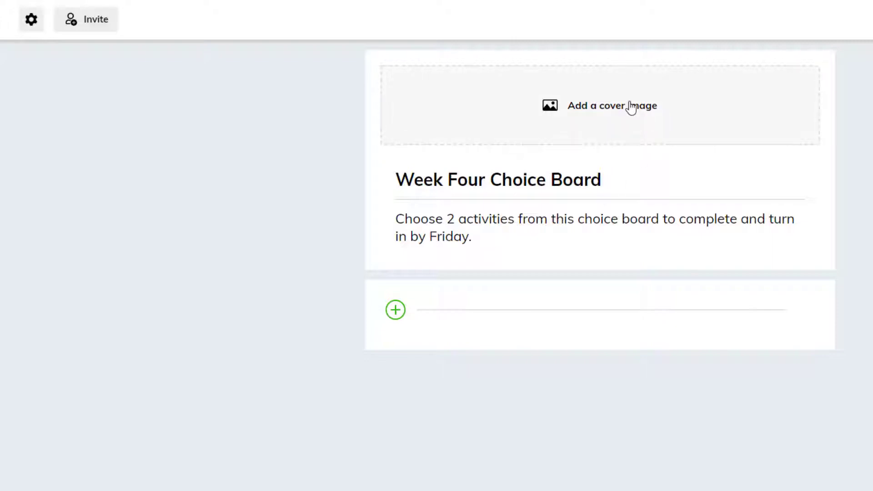
Add a library cover image of a white number 4 on dark bricks and set it to Half cover image
{"action": "left_click", "coordinate": [583, 105]}
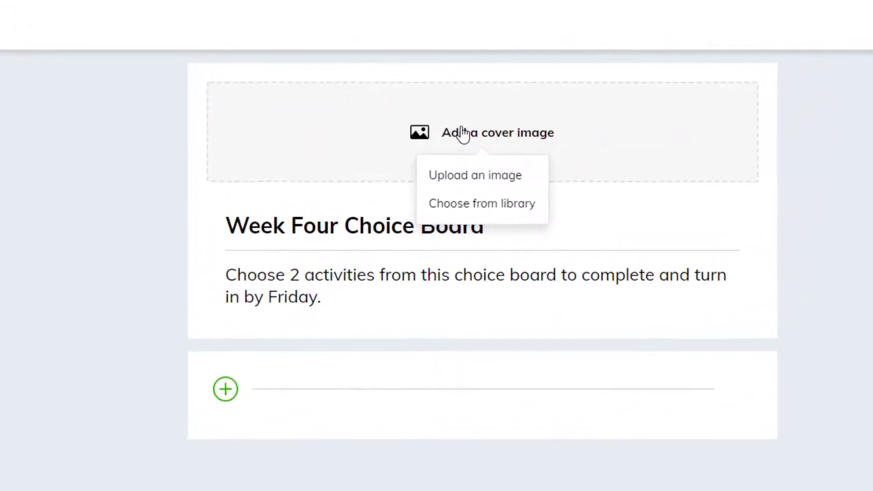
{"action": "left_click", "coordinate": [515, 211]}
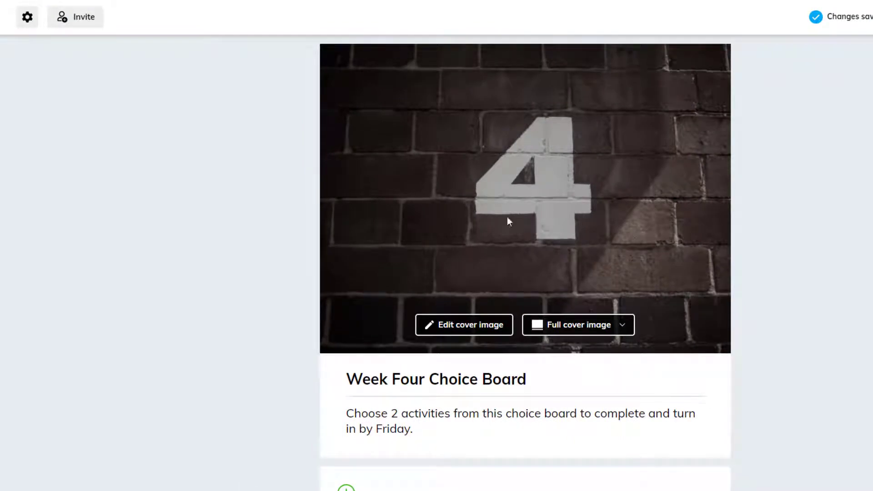
{"action": "left_click", "coordinate": [501, 332]}
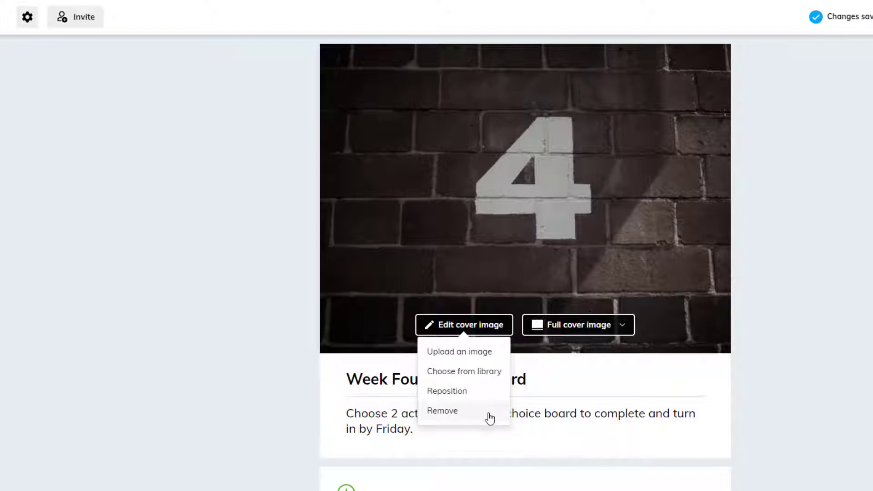
{"action": "left_click", "coordinate": [623, 329]}
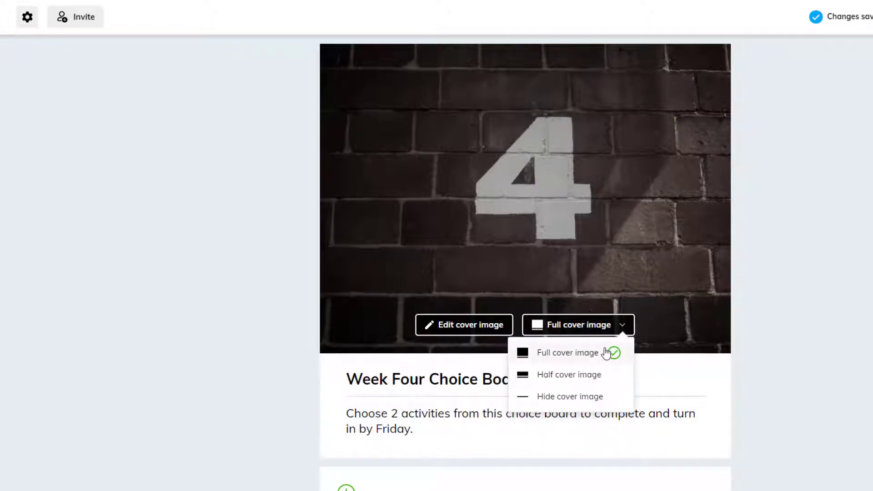
{"action": "left_click", "coordinate": [608, 381]}
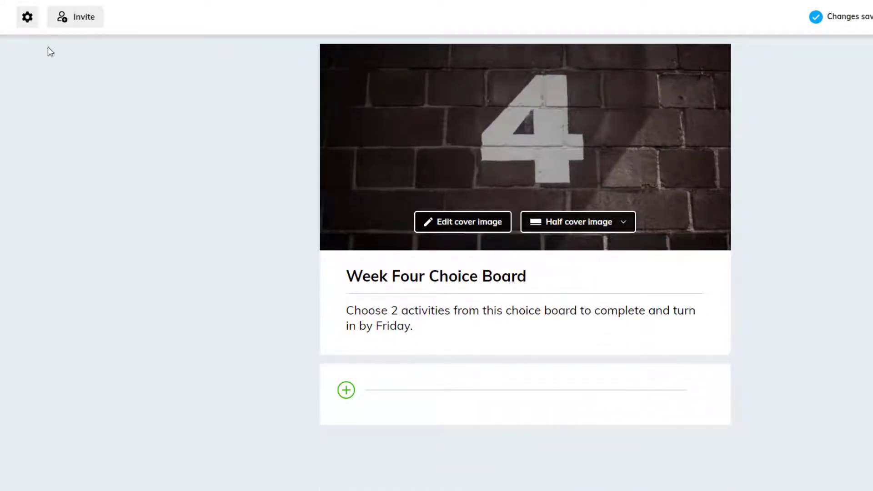
Add a red brick wall image from the library as the collection's background
{"action": "left_click", "coordinate": [27, 18]}
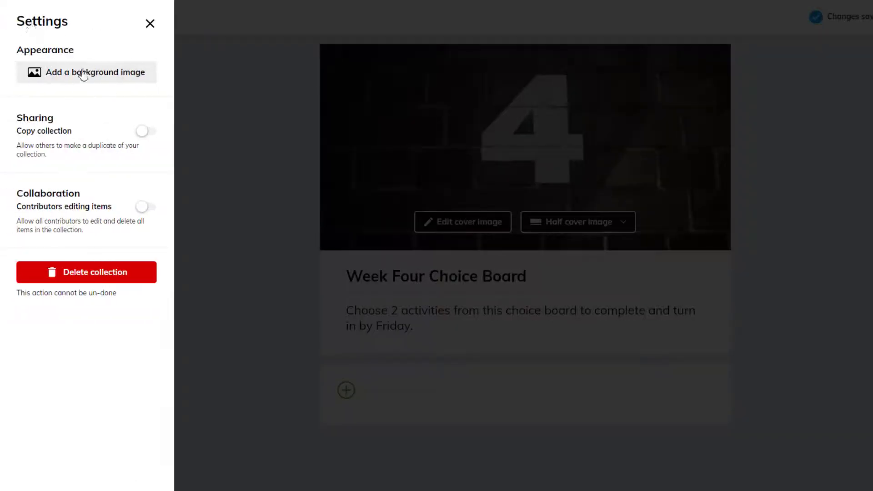
{"action": "left_click", "coordinate": [84, 79]}
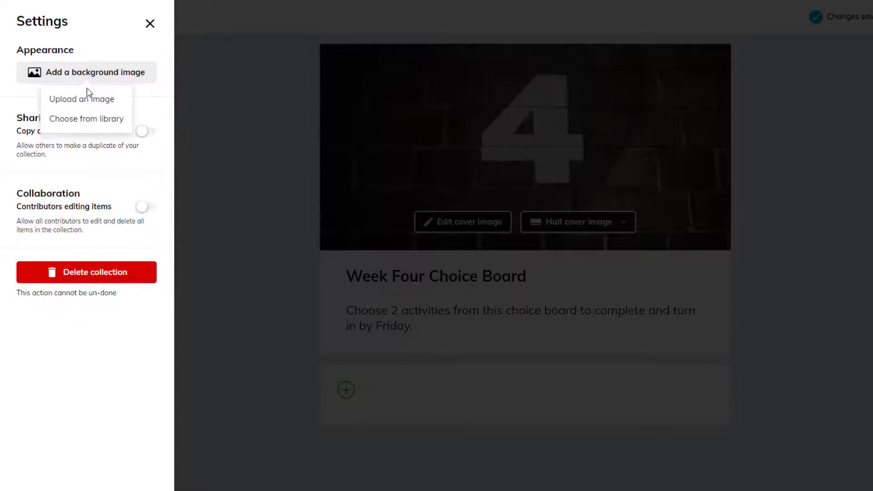
{"action": "left_click", "coordinate": [86, 119]}
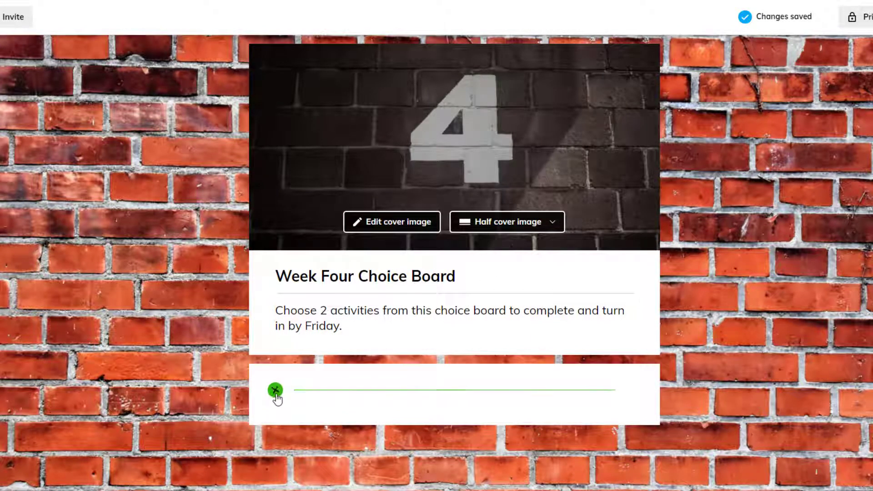
Add a text item reading "Choice One:" with bullets "View the documentary.", "Complete the reflection guide after watching." and "Turn in your completed guide."
{"action": "left_click", "coordinate": [276, 392]}
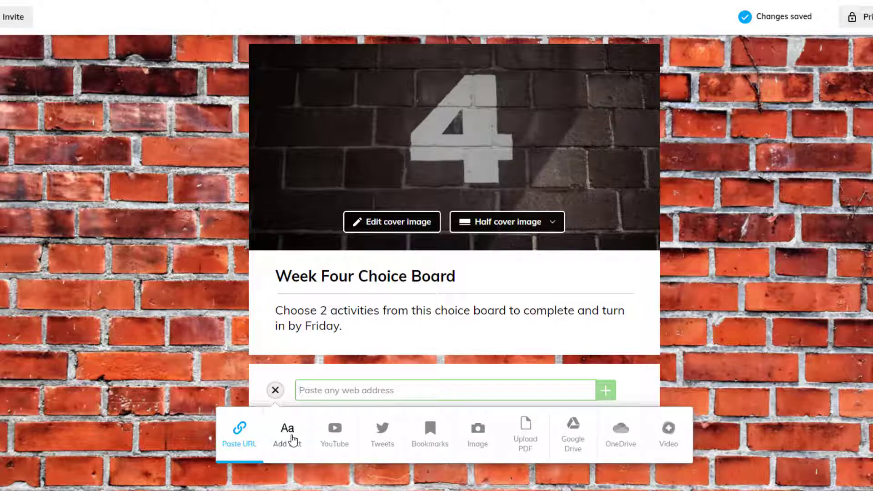
{"action": "left_click", "coordinate": [293, 440]}
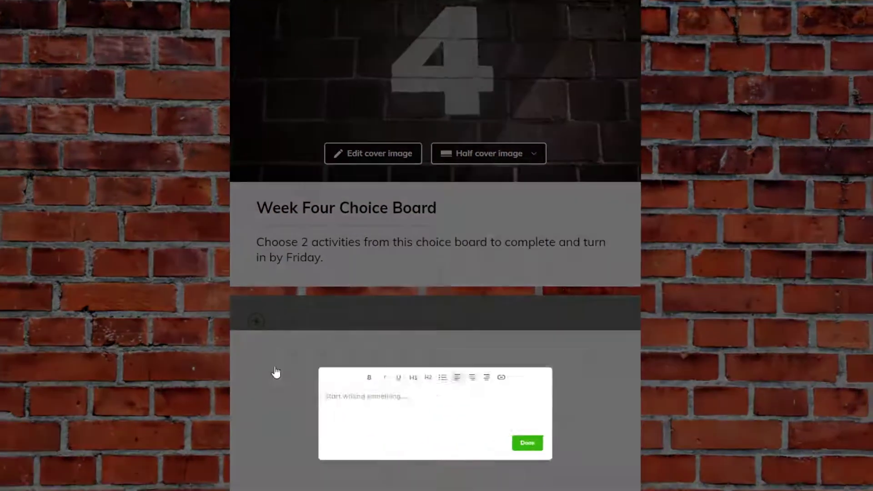
{"action": "scroll", "coordinate": [789, 265], "scroll_direction": "down", "scroll_amount": 1}
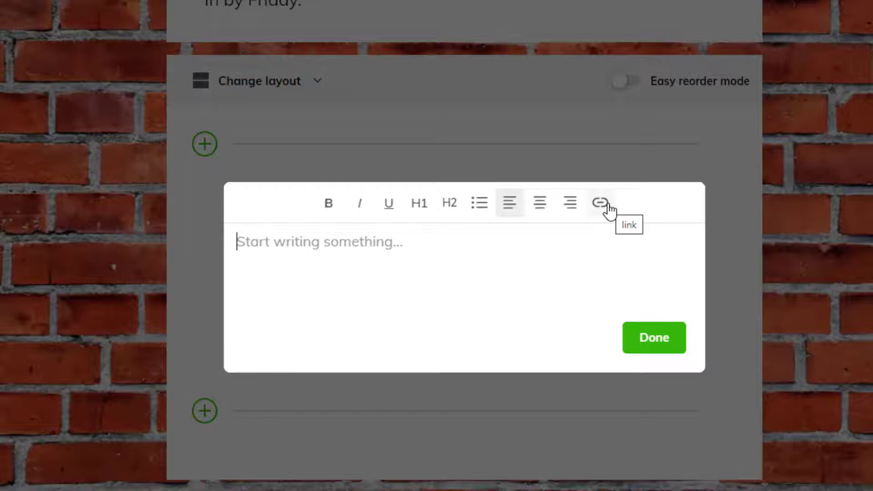
{"action": "type", "text": "Choice One: View the documentary. Complete the reflection guide after watching. Turn in your completed guide."}
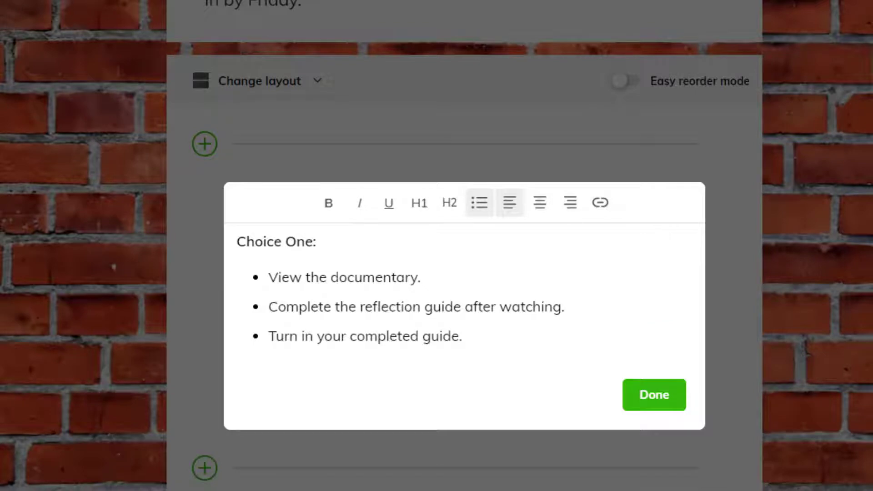
Format "Choice One:" as an H1 heading and link the word "documentary" to the copied web address
{"action": "left_click_drag", "start_coordinate": [332, 245], "coordinate": [238, 245]}
{"action": "left_click", "coordinate": [419, 213]}
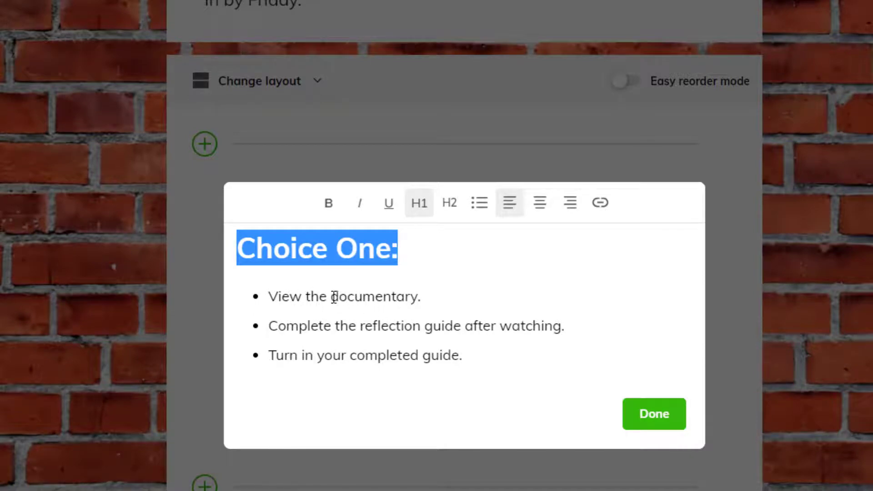
{"action": "left_click_drag", "start_coordinate": [331, 297], "coordinate": [417, 299]}
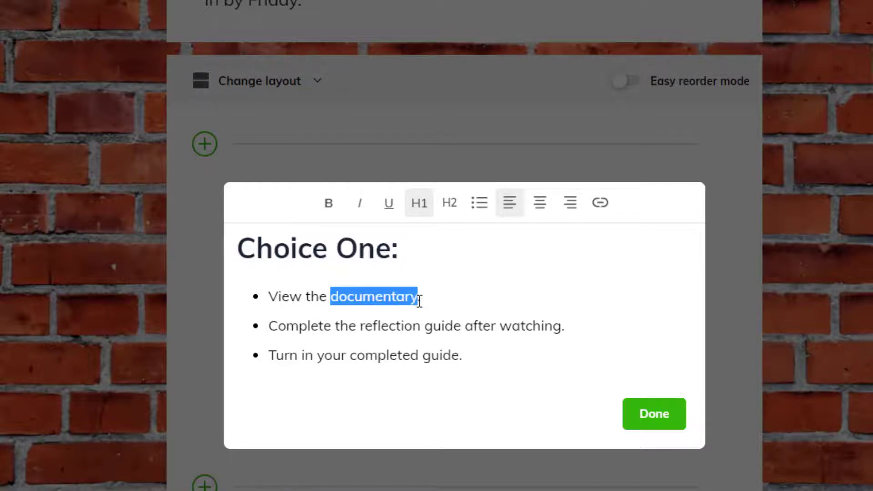
{"action": "left_click", "coordinate": [600, 205]}
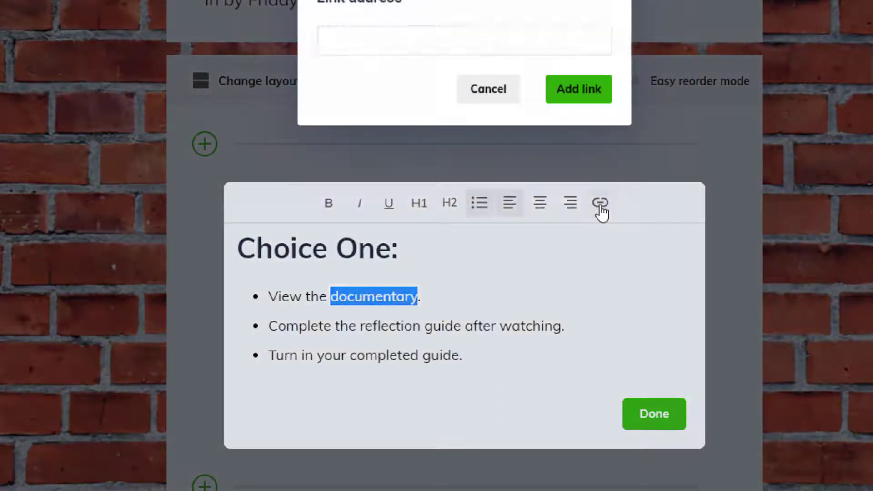
{"action": "left_click", "coordinate": [397, 43]}
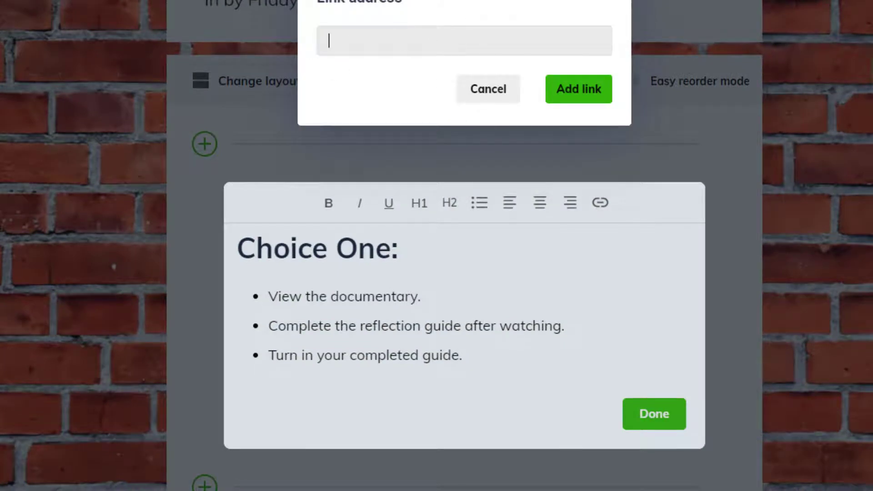
{"action": "left_click", "coordinate": [386, 47]}
{"action": "type", "text": "https://www.youtube.com/watch?v=-EEp7wfPfpl"}
{"action": "left_click", "coordinate": [571, 91]}
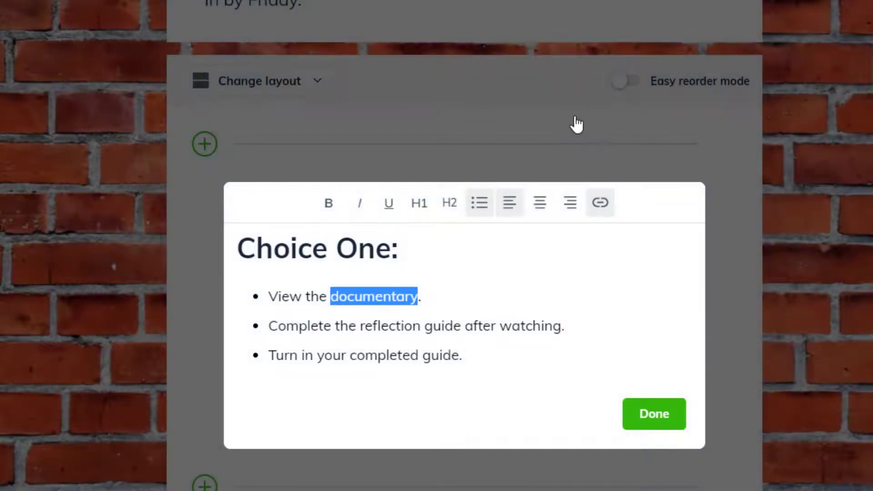
{"action": "left_click", "coordinate": [530, 298]}
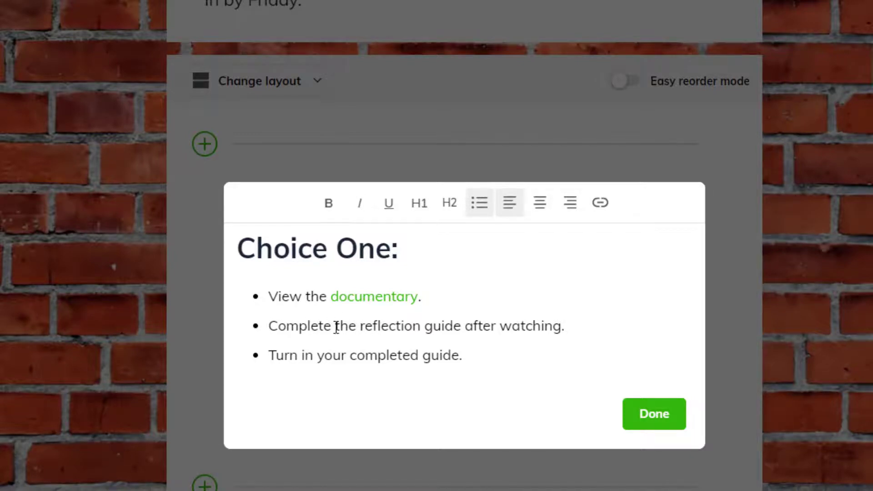
Make "Turn in" in the last bullet bold and italic, and finish editing the text item
{"action": "left_click_drag", "start_coordinate": [335, 326], "coordinate": [462, 327]}
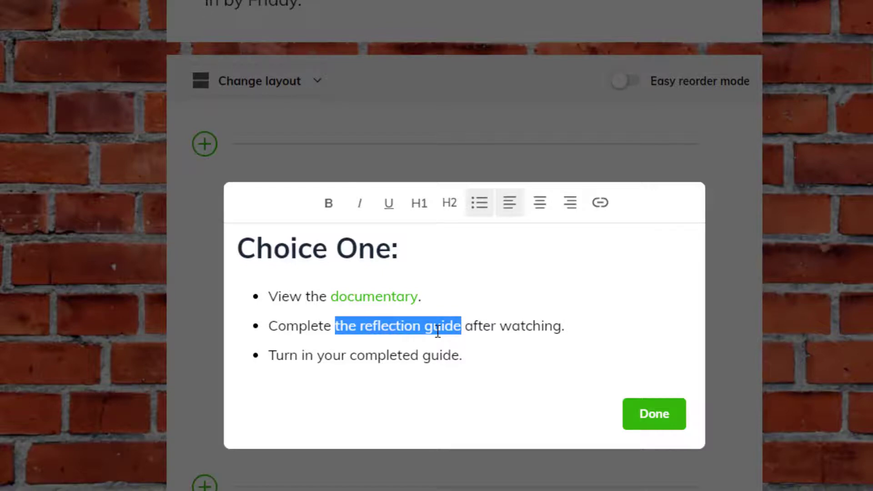
{"action": "left_click", "coordinate": [514, 359]}
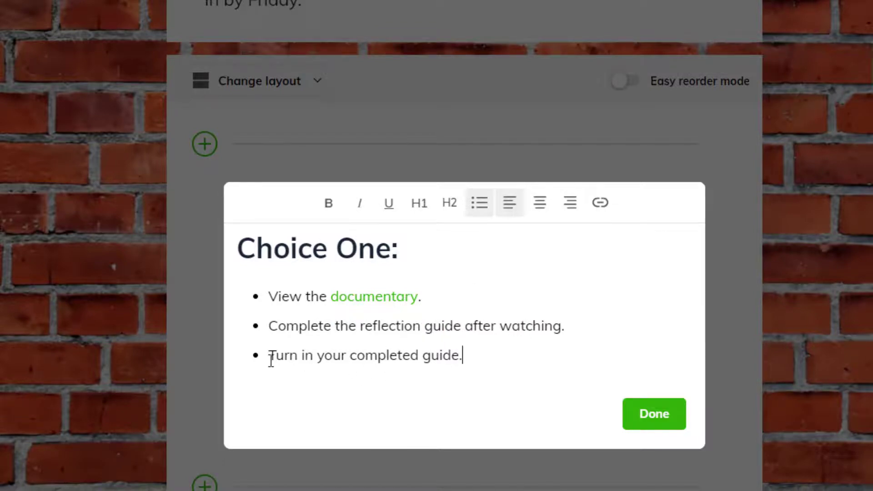
{"action": "left_click_drag", "start_coordinate": [268, 357], "coordinate": [313, 357]}
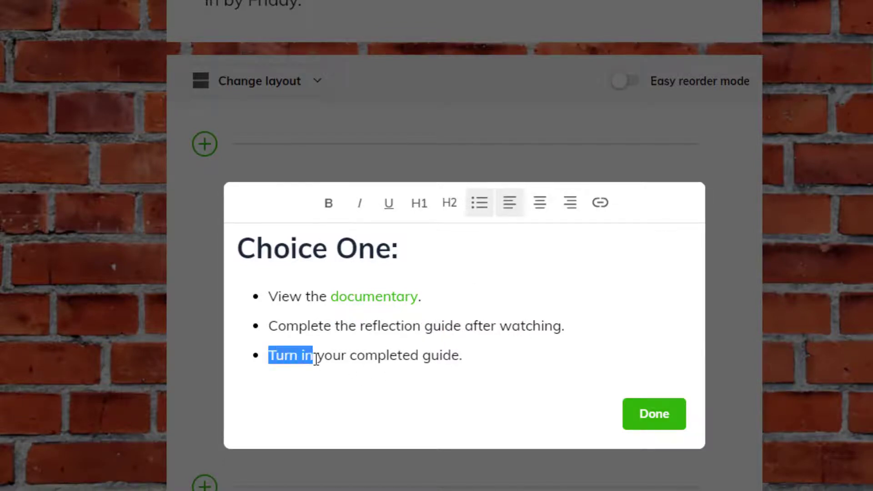
{"action": "left_click", "coordinate": [330, 203]}
{"action": "left_click", "coordinate": [360, 203]}
{"action": "left_click", "coordinate": [466, 326]}
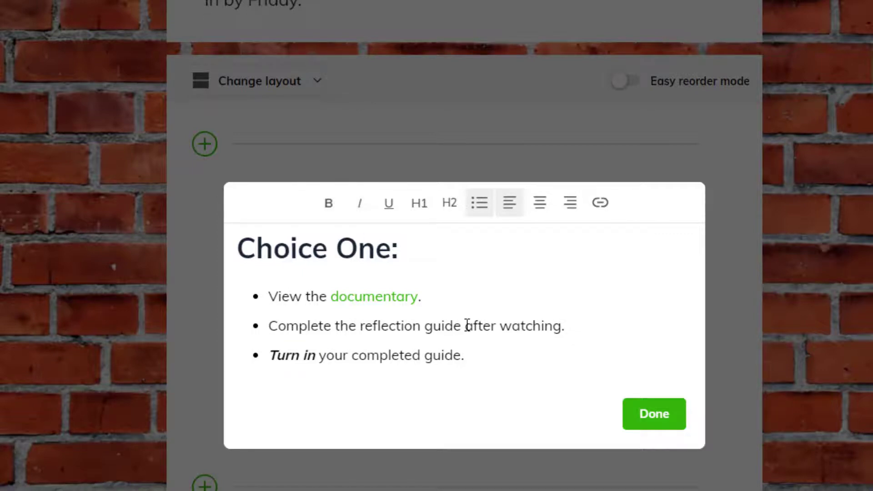
{"action": "left_click", "coordinate": [643, 418]}
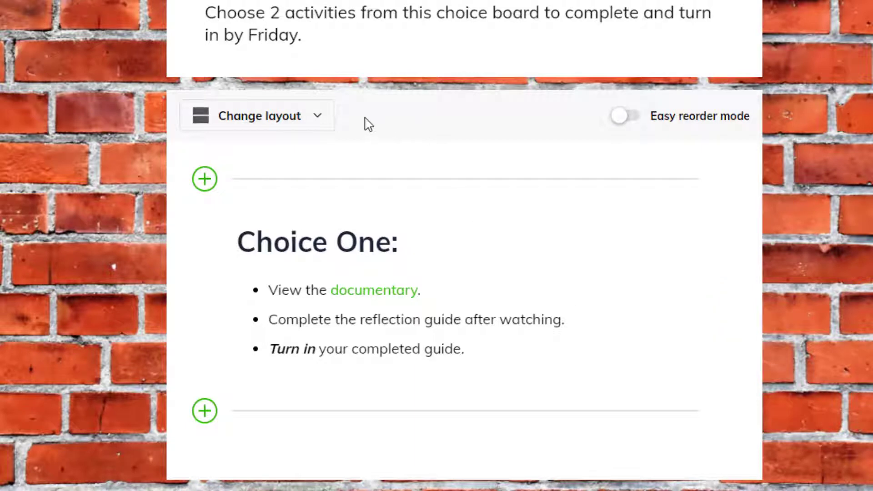
Change the collection's layout to Grid View
{"action": "left_click", "coordinate": [318, 120]}
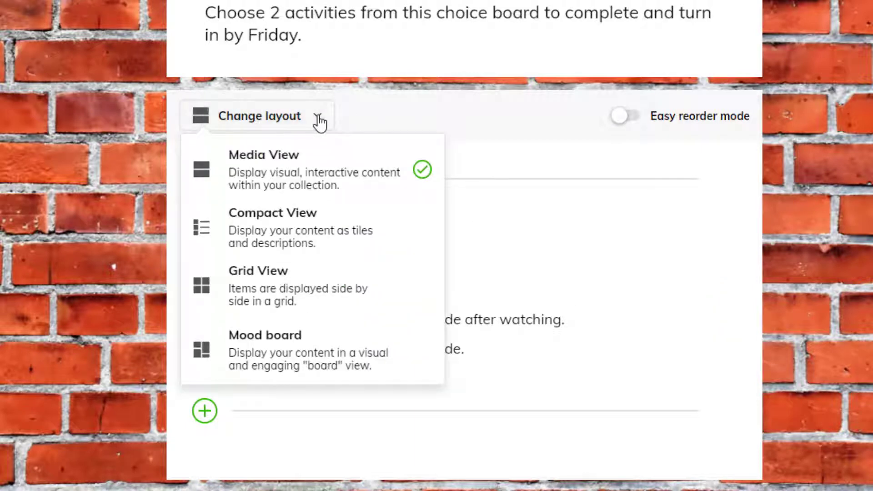
{"action": "left_click", "coordinate": [319, 120]}
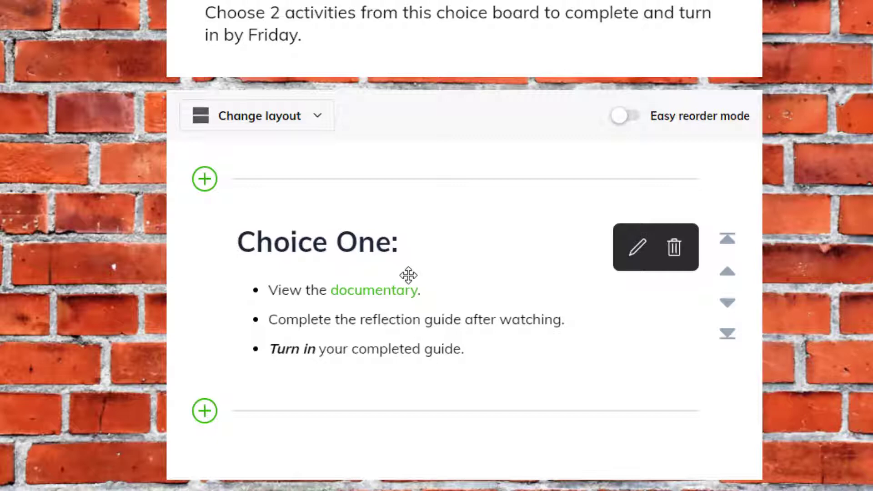
{"action": "left_click", "coordinate": [304, 117]}
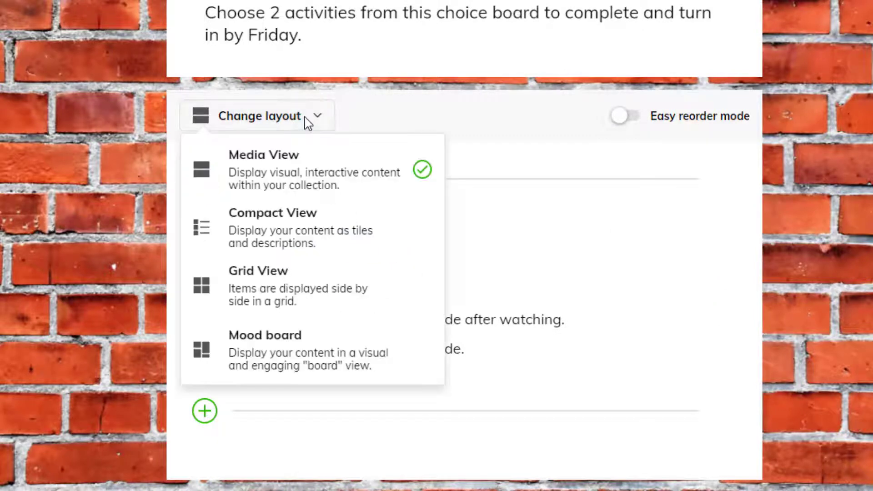
{"action": "left_click", "coordinate": [326, 293]}
{"action": "scroll", "coordinate": [863, 149], "scroll_direction": "down", "scroll_amount": 1}
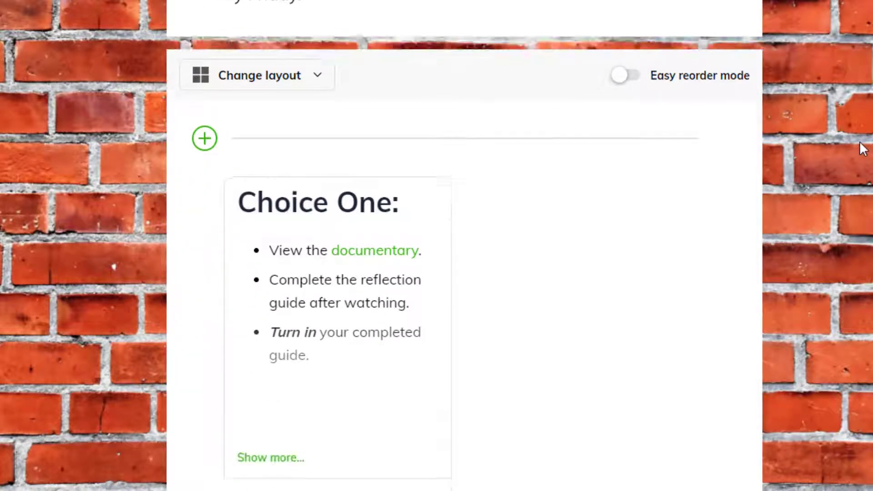
{"action": "scroll", "coordinate": [863, 148], "scroll_direction": "down", "scroll_amount": 1}
{"action": "mouse_move", "coordinate": [337, 273]}
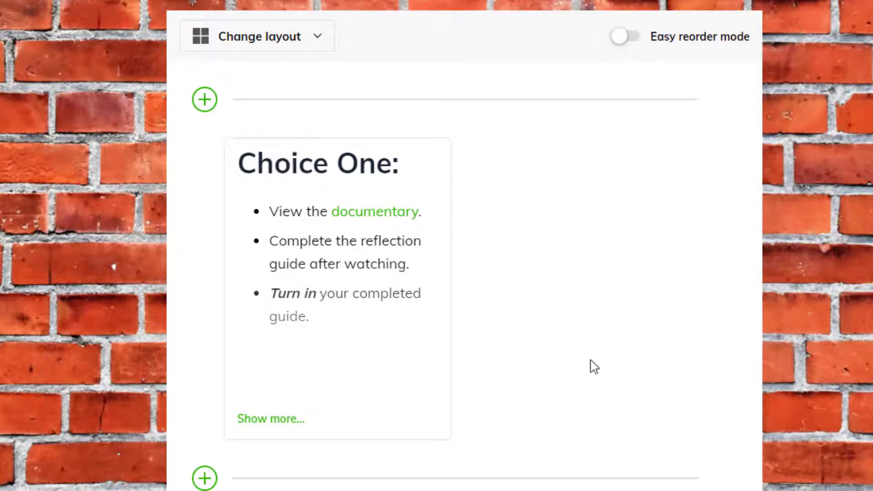
{"action": "mouse_move", "coordinate": [327, 330]}
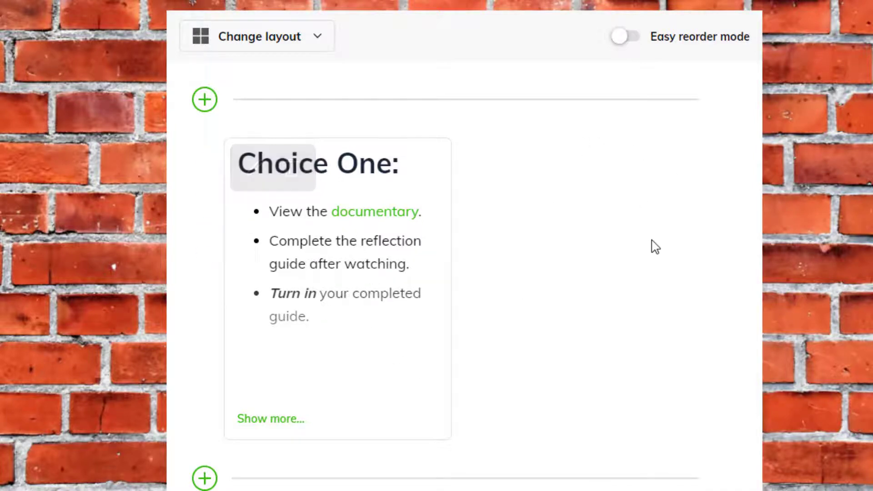
Upload the PDF file LookingBackandMovingForward.pdf as a new item after the "Choice One:" text
{"action": "scroll", "coordinate": [655, 253], "scroll_direction": "down", "scroll_amount": 2}
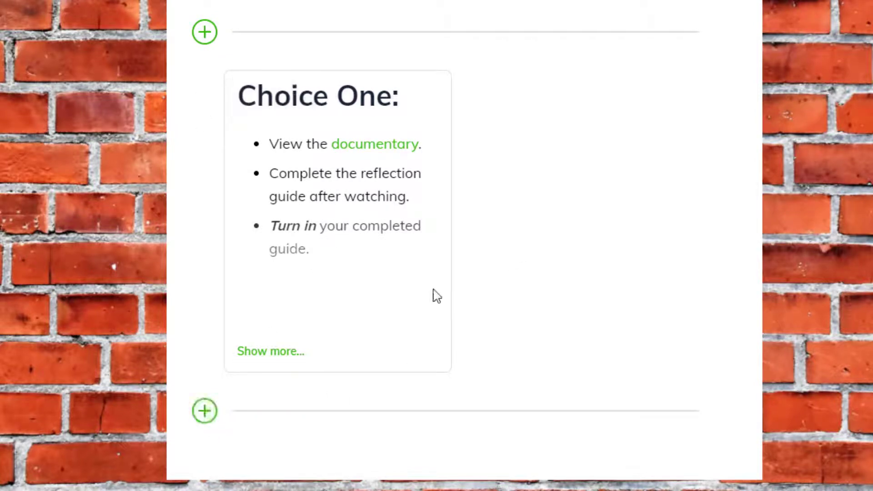
{"action": "left_click", "coordinate": [206, 411]}
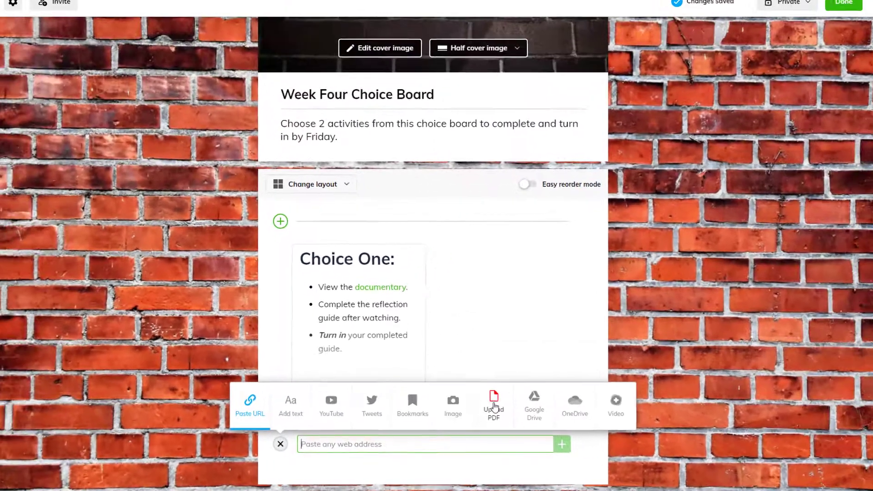
{"action": "left_click", "coordinate": [571, 350]}
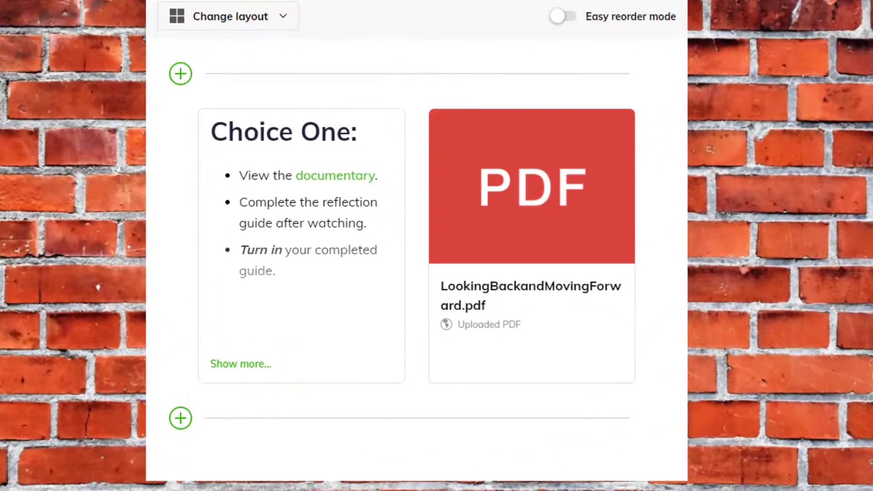
{"action": "mouse_move", "coordinate": [528, 363]}
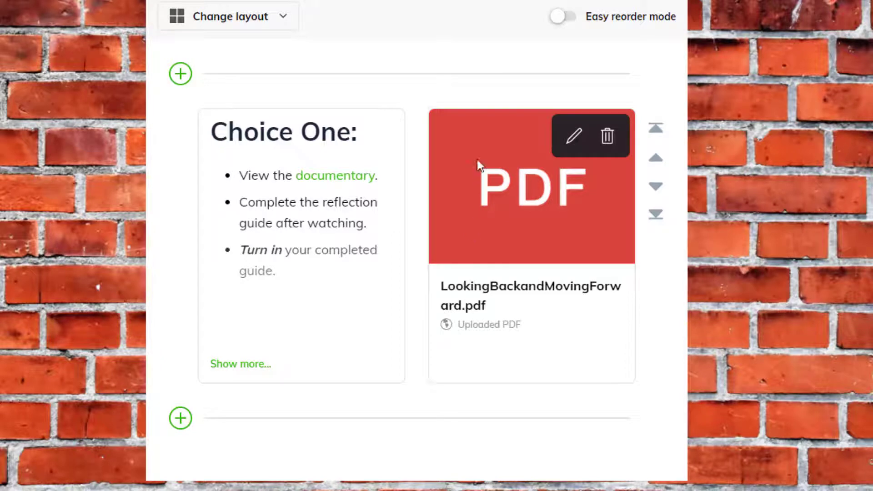
Replace the PDF item's cover with a library photo of a person standing on a beach, searching for "reflection"
{"action": "left_click", "coordinate": [573, 144]}
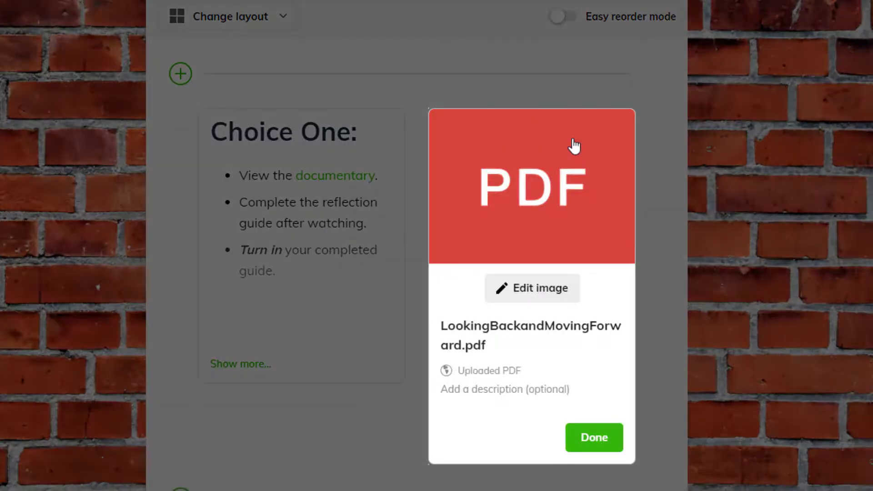
{"action": "left_click", "coordinate": [537, 293]}
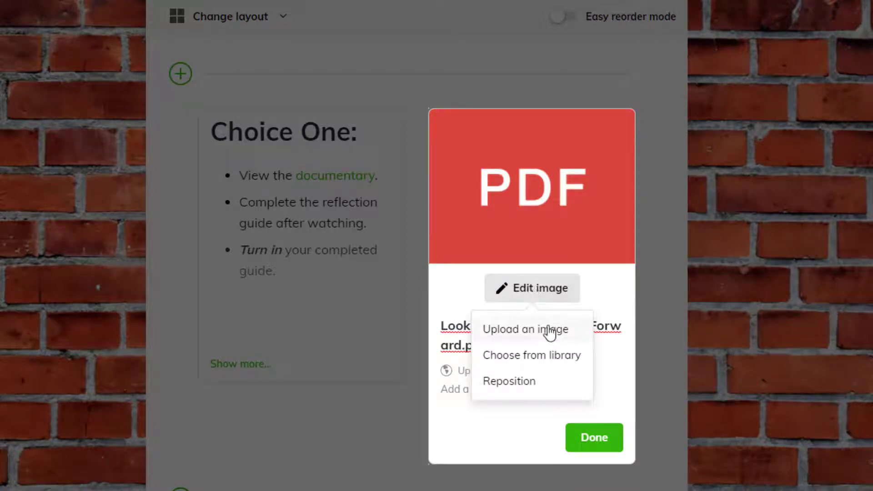
{"action": "left_click", "coordinate": [558, 358]}
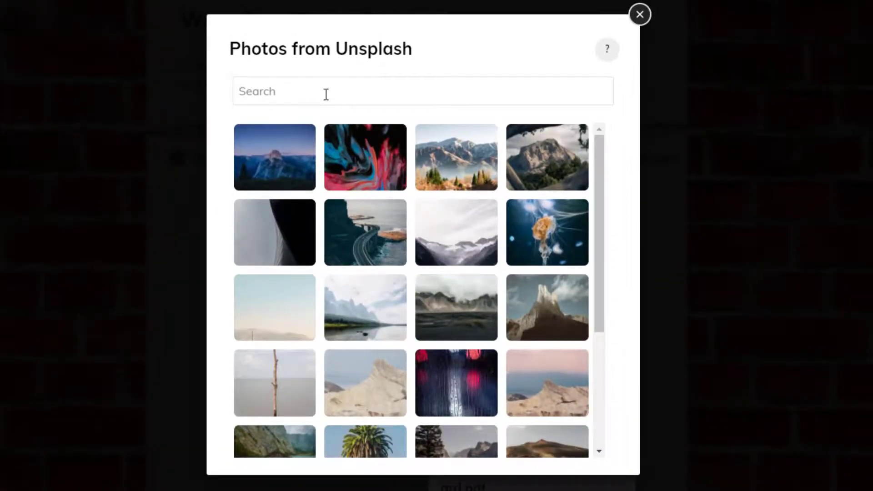
{"action": "type", "text": "reflection"}
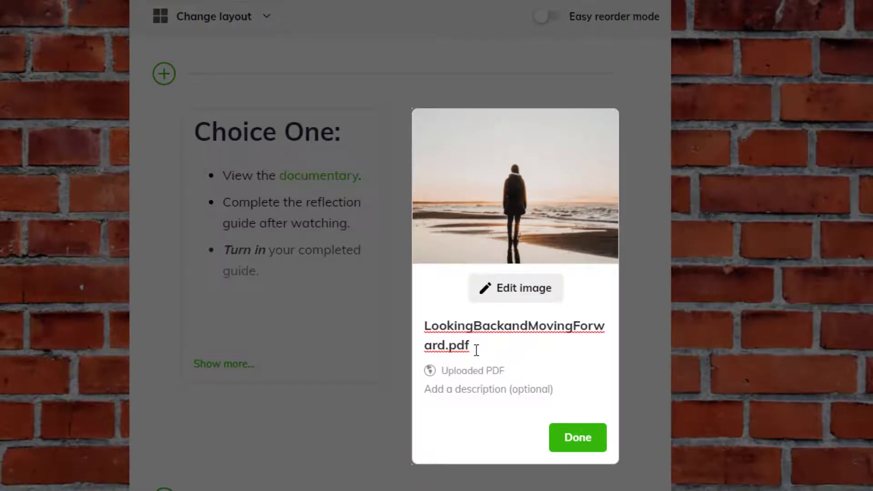
Title the PDF item "Reflection Guide", add the description "Download and complete this file using Kami tools." and finish editing it
{"action": "left_click_drag", "start_coordinate": [476, 349], "coordinate": [426, 335]}
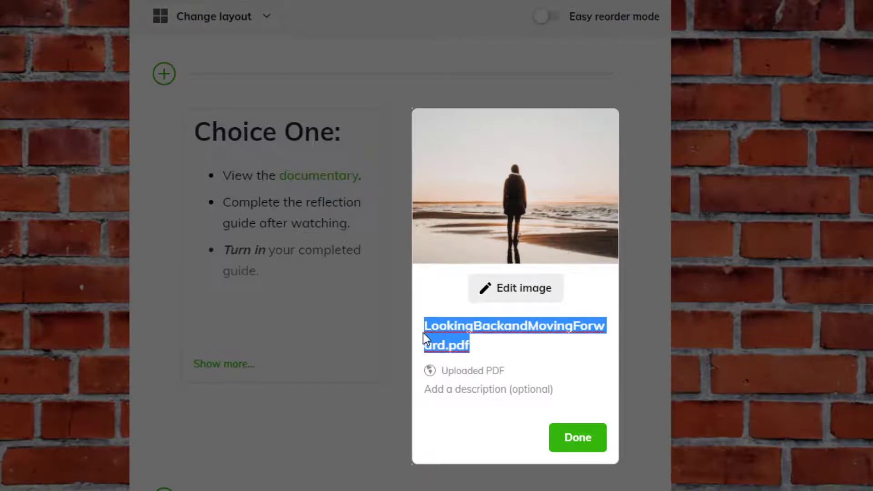
{"action": "type", "text": "Reflection Guide"}
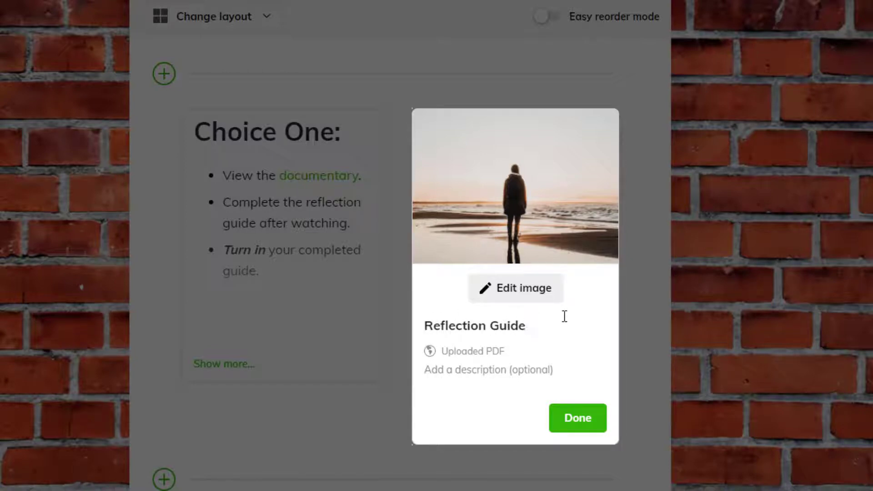
{"action": "left_click", "coordinate": [432, 371]}
{"action": "type", "text": "Down"}
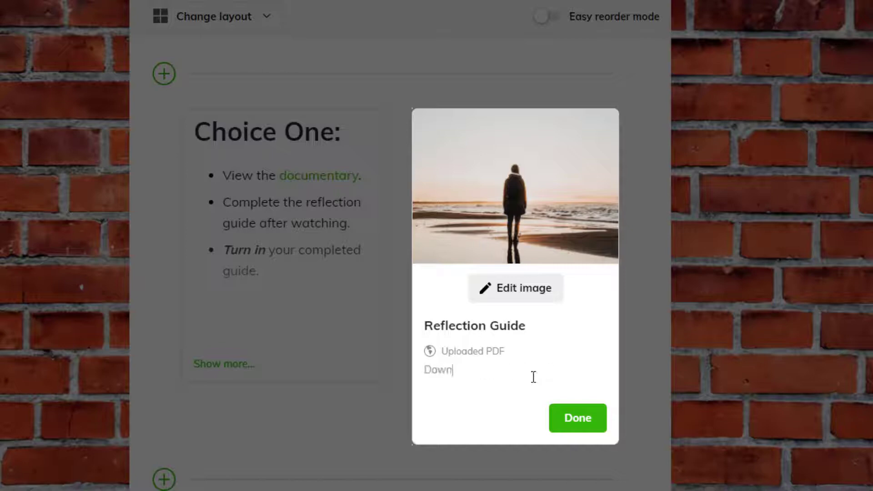
{"action": "type", "text": "load and complete t"}
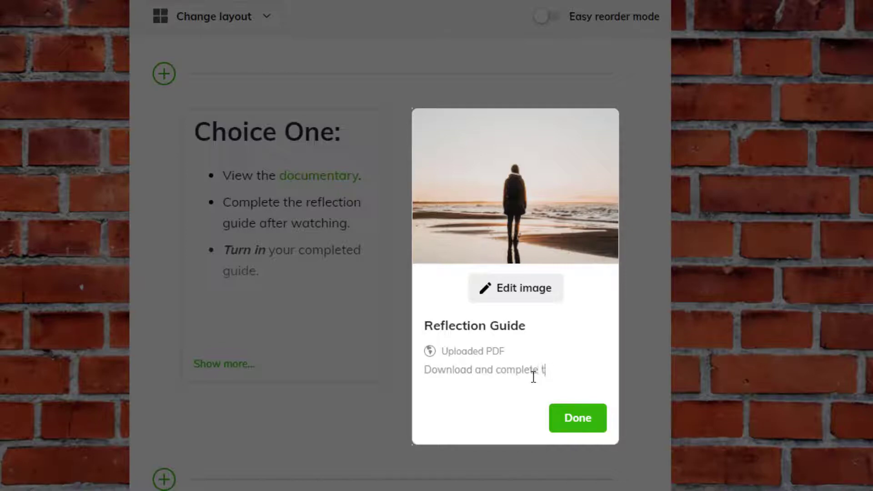
{"action": "type", "text": "his file using "}
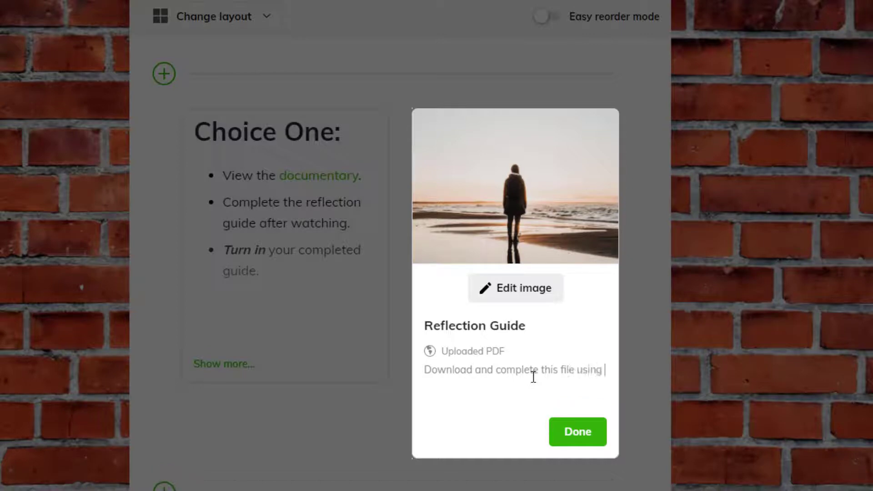
{"action": "type", "text": "Kami tools."}
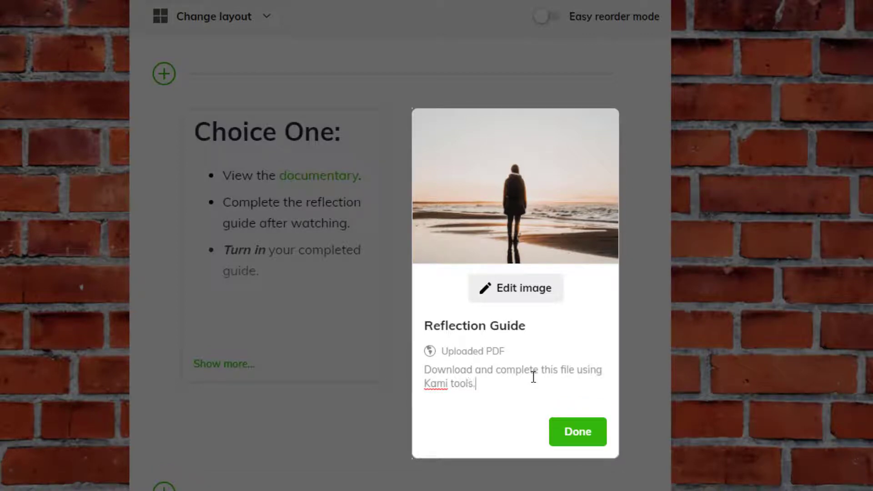
{"action": "left_click", "coordinate": [566, 443]}
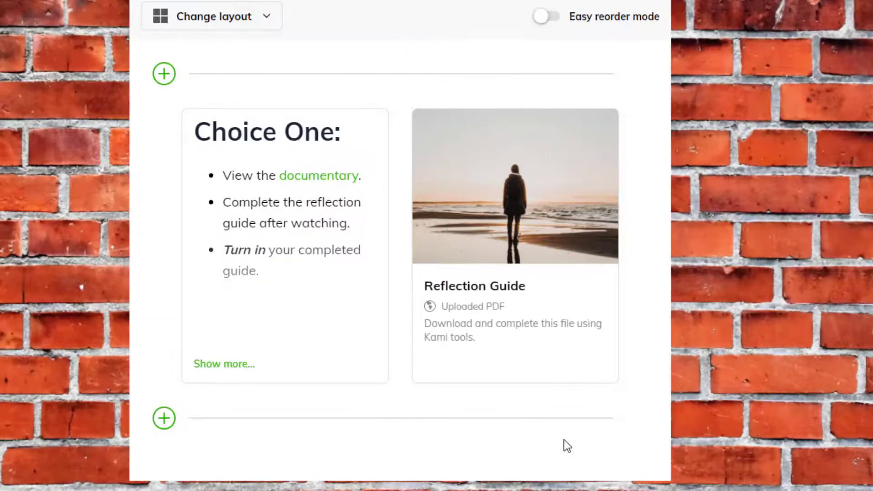
Add "Choice Two:" text with bullets "View the artwork to the right.", "Design an artwork inspired by the original." and "Take a picture of your artwork and share."
{"action": "mouse_move", "coordinate": [573, 361]}
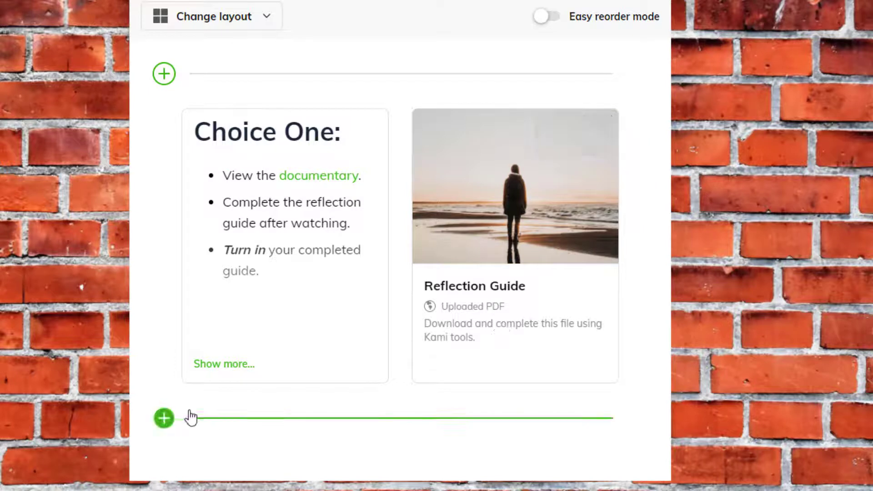
{"action": "left_click", "coordinate": [165, 419]}
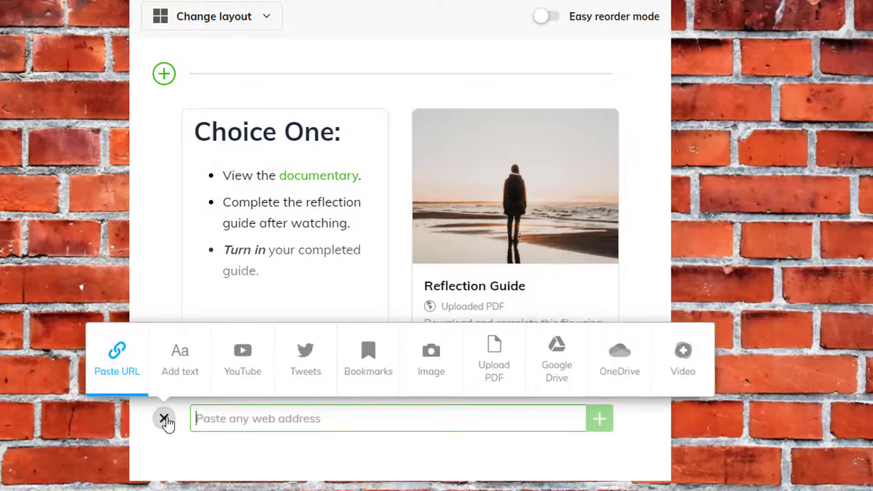
{"action": "left_click", "coordinate": [181, 372]}
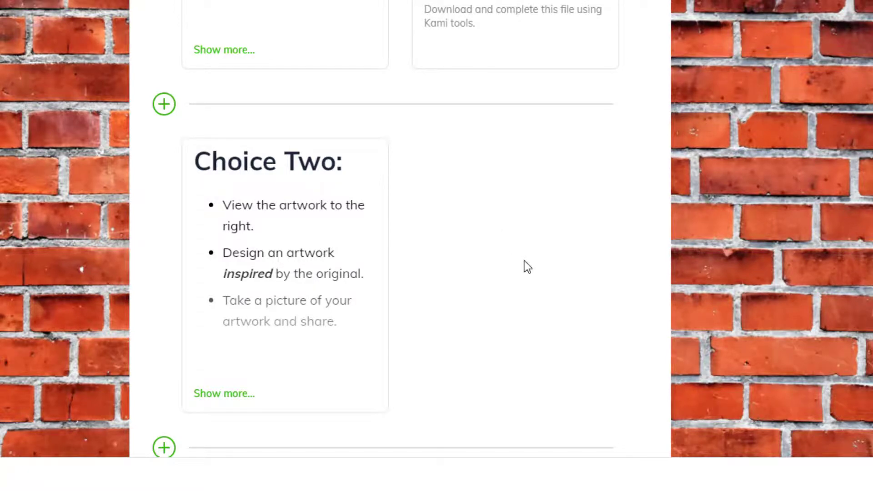
Upload the image Claude-Monet-San-Giorgio-Maggiore-at-Dusk as a new item after the "Choice Two:" text
{"action": "scroll", "coordinate": [525, 261], "scroll_direction": "down", "scroll_amount": 2}
{"action": "mouse_move", "coordinate": [268, 183]}
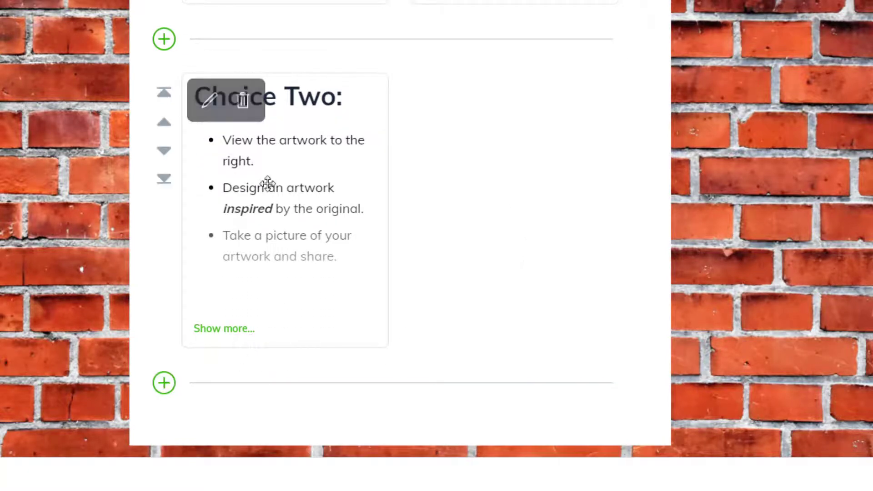
{"action": "left_click", "coordinate": [168, 389]}
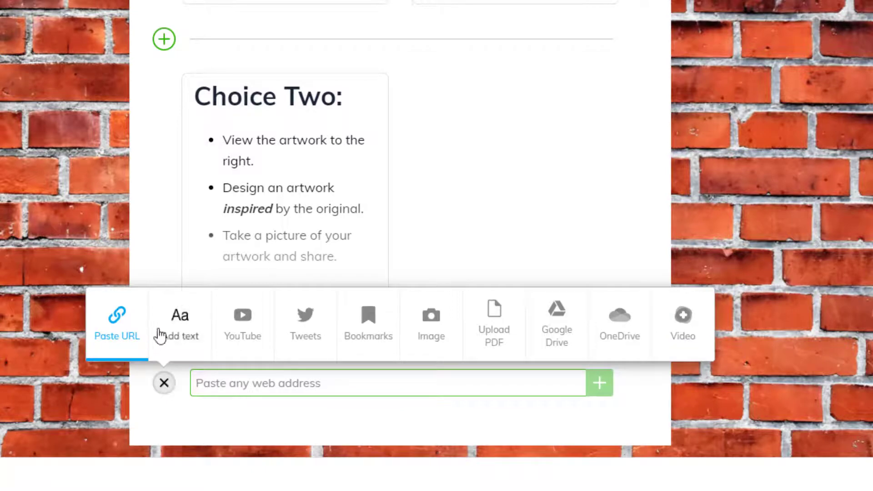
{"action": "left_click", "coordinate": [441, 326]}
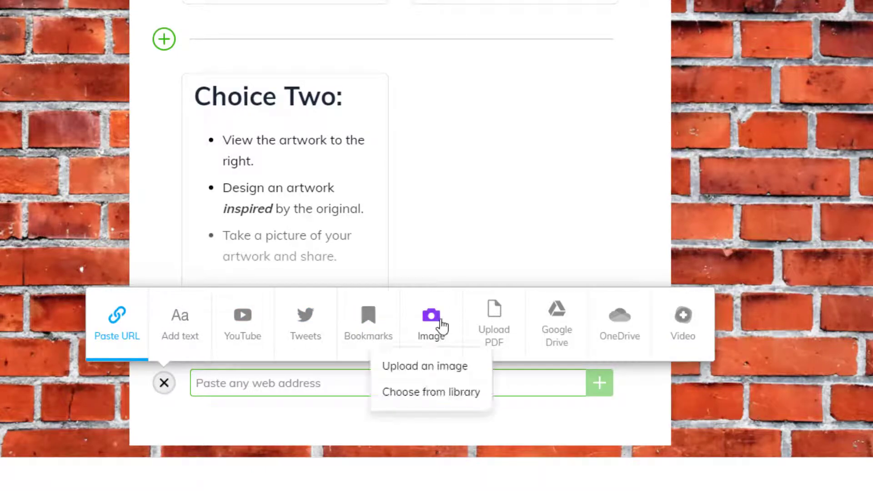
{"action": "left_click", "coordinate": [444, 373]}
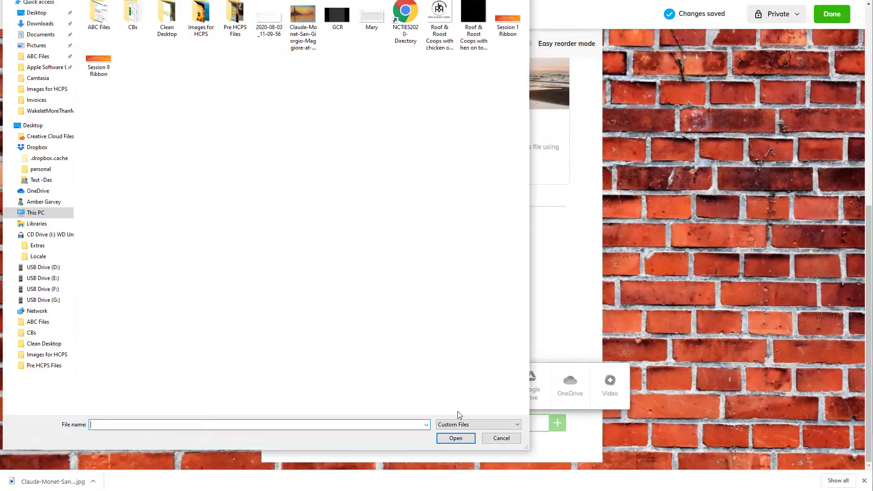
{"action": "left_click", "coordinate": [303, 20]}
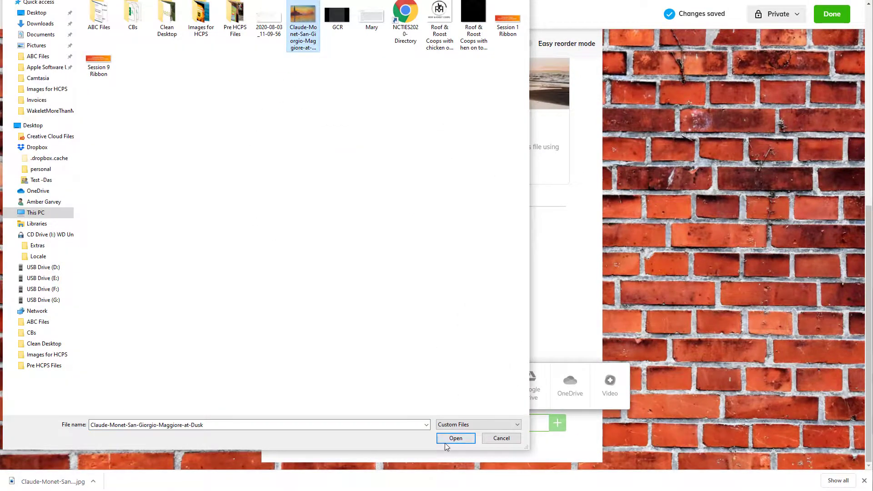
{"action": "left_click", "coordinate": [446, 440]}
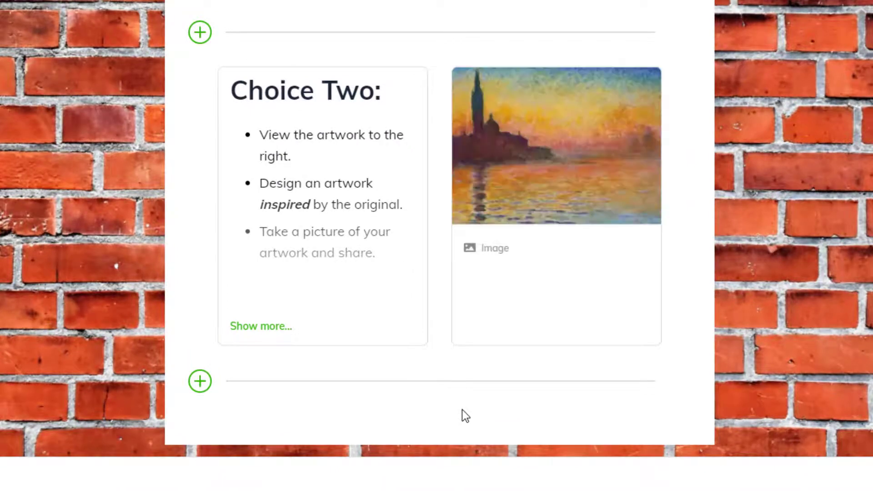
Title the painting "By Claude Monet" and describe it: "Use this as your inspiration. Think about how you can create a beautiful image of your favorite place."
{"action": "mouse_move", "coordinate": [520, 260]}
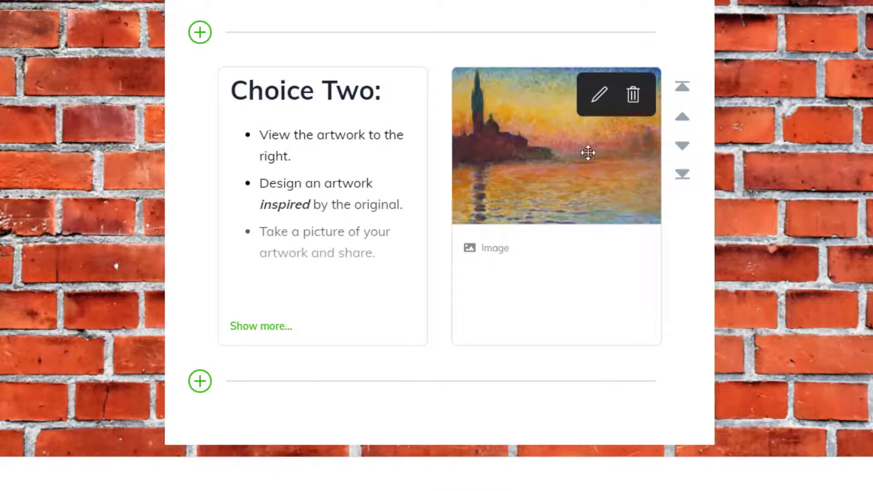
{"action": "left_click", "coordinate": [603, 100]}
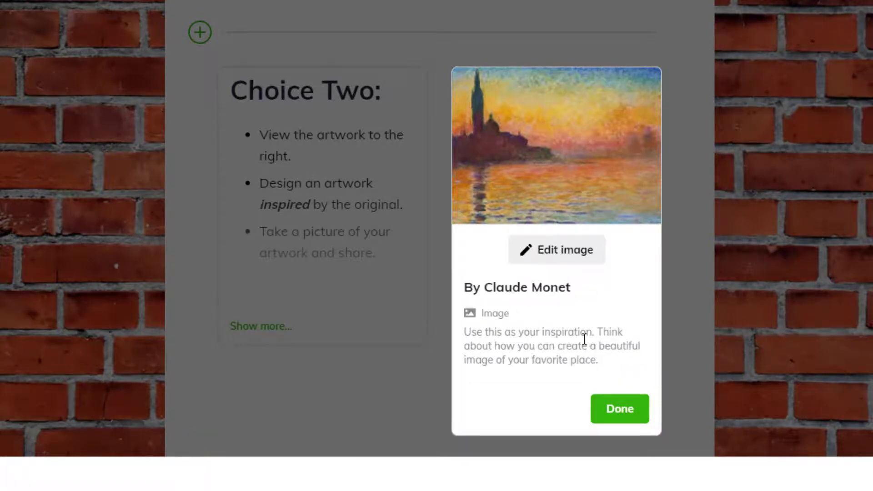
{"action": "left_click", "coordinate": [635, 415]}
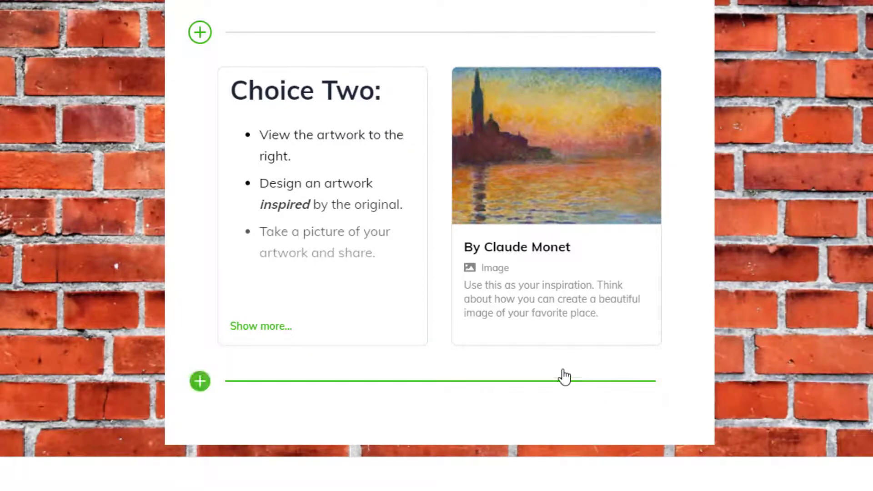
Add the Museum of Fine Arts, Boston web link as a new item below the "Choice Two:" row
{"action": "mouse_move", "coordinate": [581, 157]}
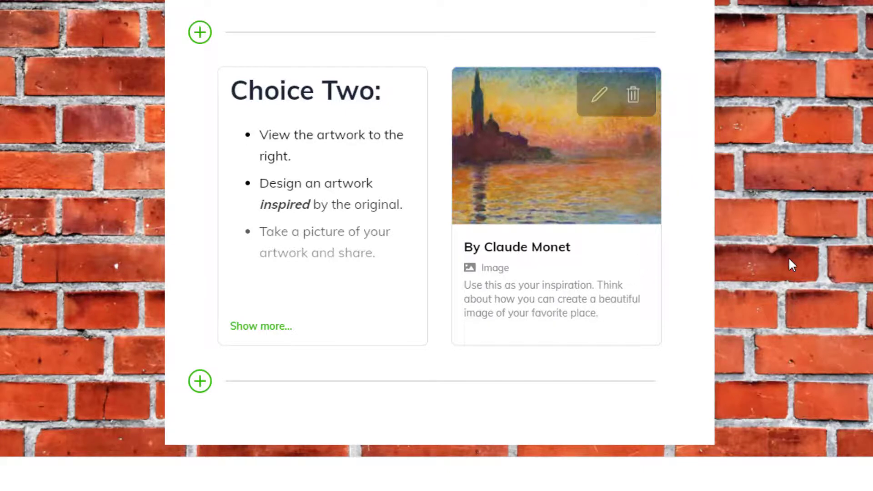
{"action": "left_click", "coordinate": [212, 383]}
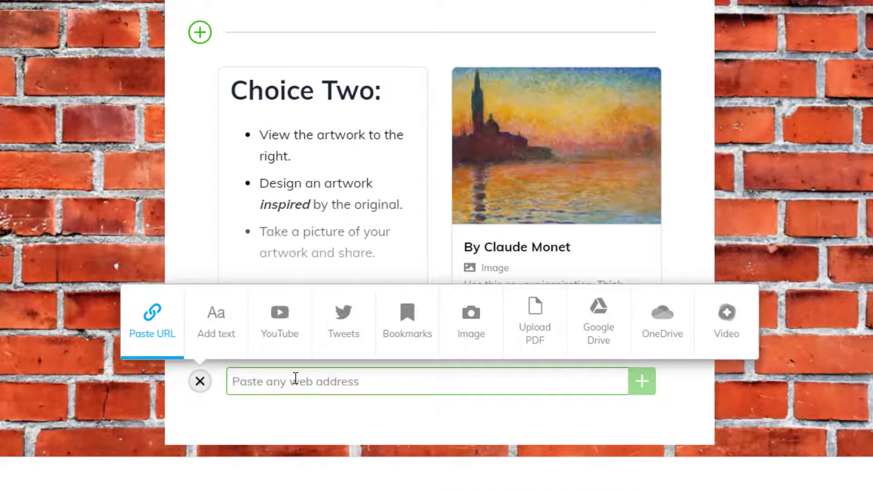
{"action": "key", "text": "ctrl+v"}
{"action": "scroll", "coordinate": [440, 228], "scroll_direction": "down", "scroll_amount": 5}
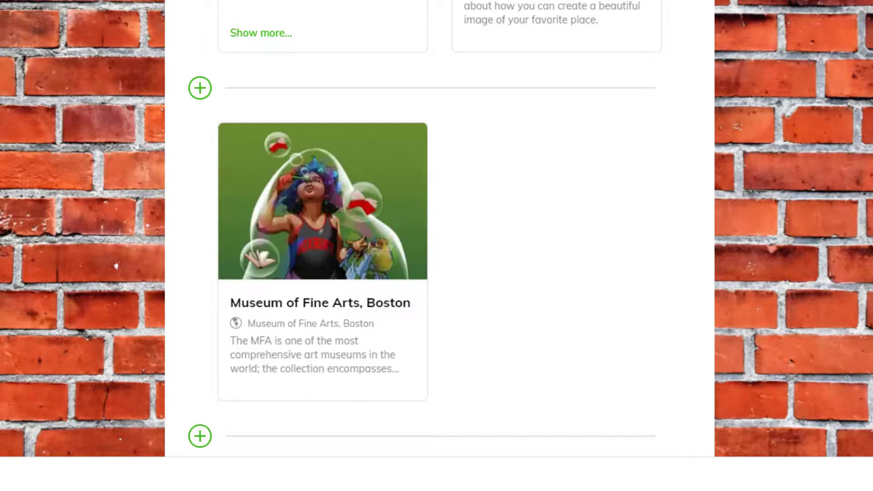
Retitle the museum link item "Let's explore the Museum of Fine Arts in Boston"
{"action": "mouse_move", "coordinate": [302, 342]}
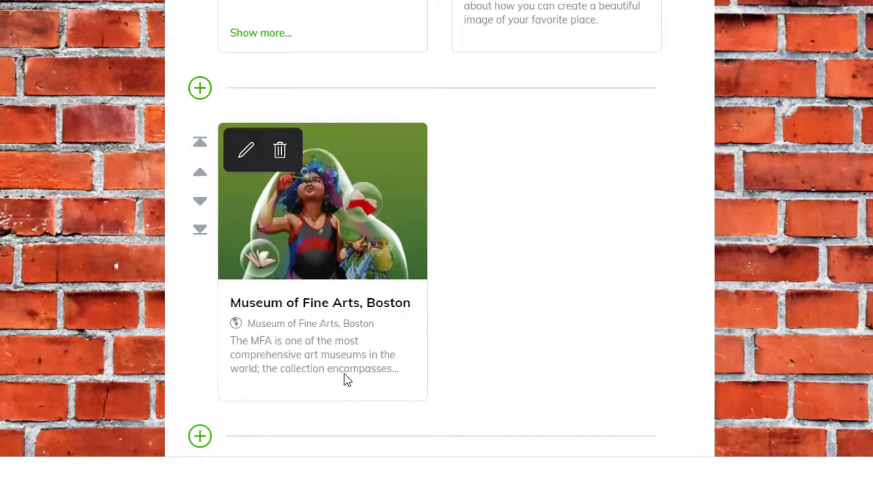
{"action": "left_click", "coordinate": [246, 151]}
{"action": "scroll", "coordinate": [316, 324], "scroll_direction": "down", "scroll_amount": 2}
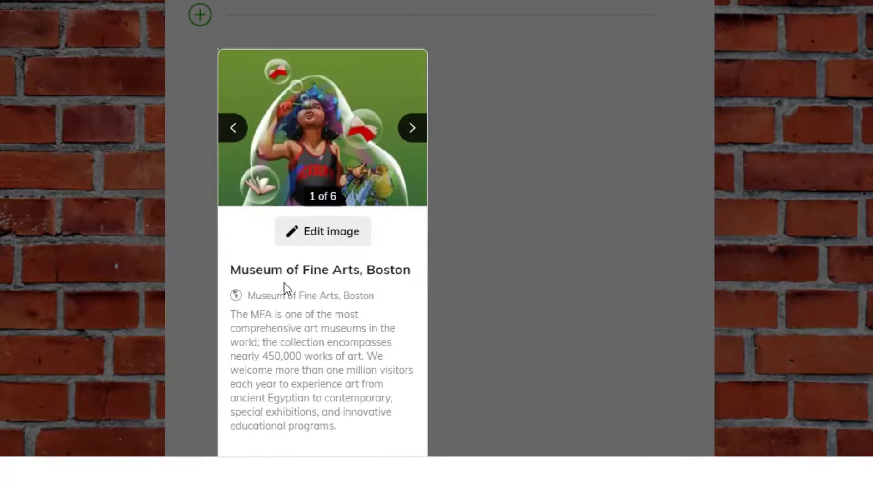
{"action": "left_click", "coordinate": [232, 269]}
{"action": "type", "text": "Let's e"}
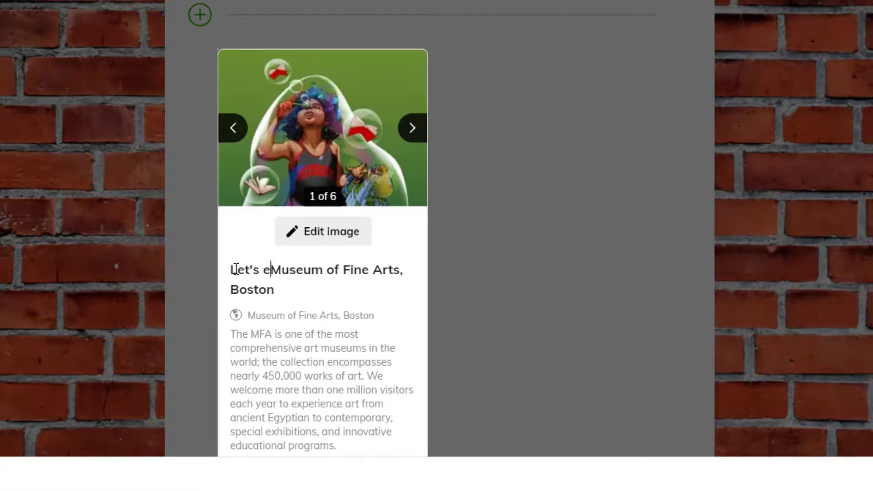
{"action": "type", "text": "xplore the"}
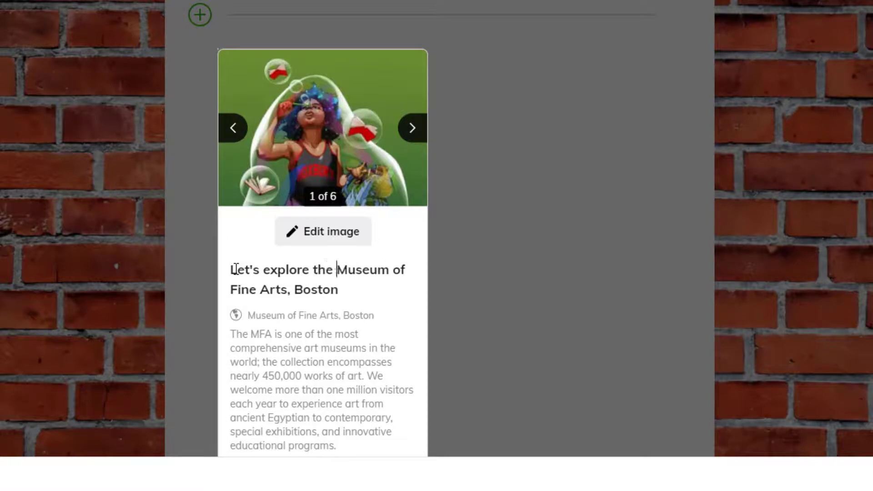
{"action": "left_click", "coordinate": [292, 290]}
{"action": "key", "text": "BackSpace"}
{"action": "type", "text": "in"}
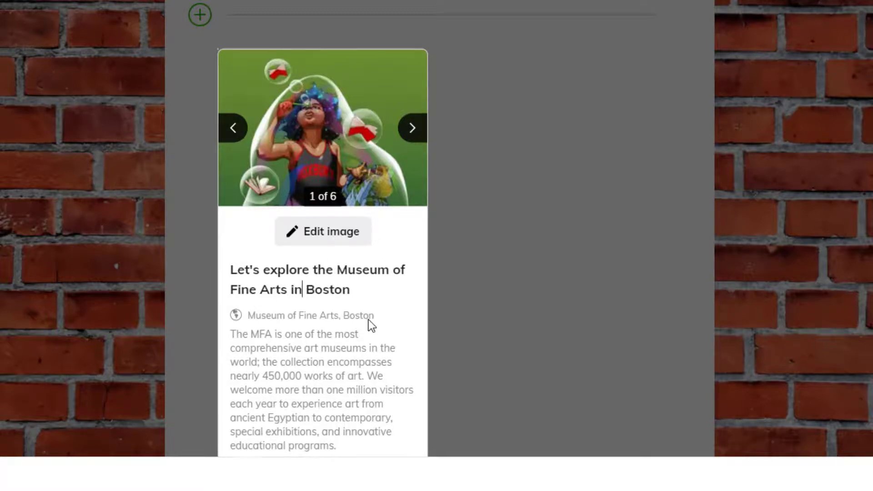
Replace the museum item's description with "Click on this link and view 5 pieces of art within the museum."
{"action": "scroll", "coordinate": [368, 321], "scroll_direction": "down", "scroll_amount": 3}
{"action": "left_click_drag", "start_coordinate": [345, 302], "coordinate": [230, 188]}
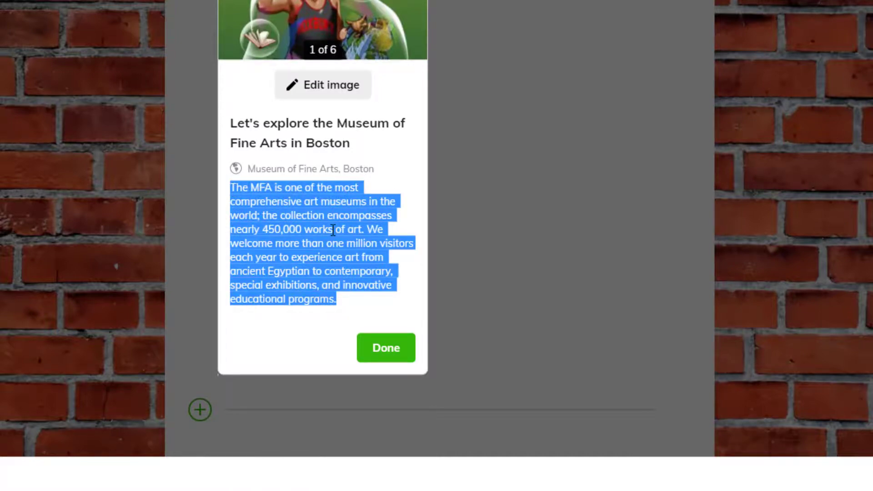
{"action": "type", "text": "Click on this link and view 5 pieces of art within the museum."}
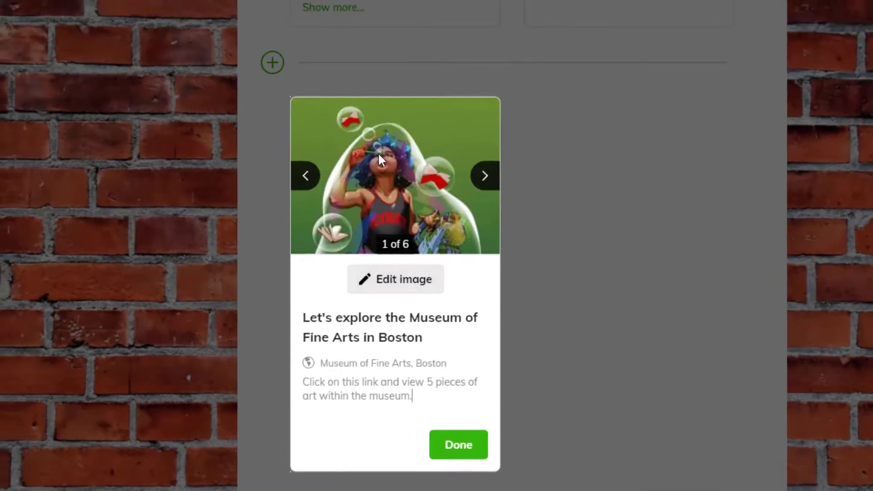
Choose the landscape painting, image 4 of 6, as the museum item's cover image and finish editing the item
{"action": "left_click", "coordinate": [486, 176]}
{"action": "left_click", "coordinate": [486, 177]}
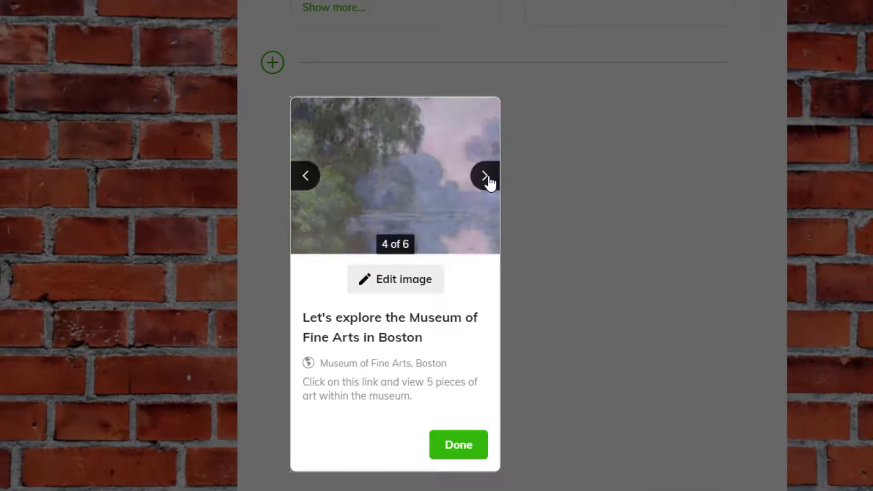
{"action": "left_click", "coordinate": [486, 176]}
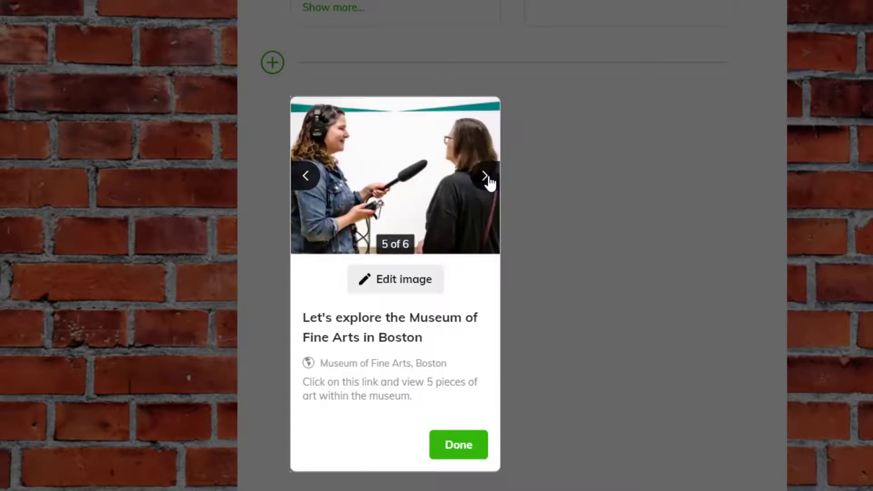
{"action": "left_click", "coordinate": [315, 182]}
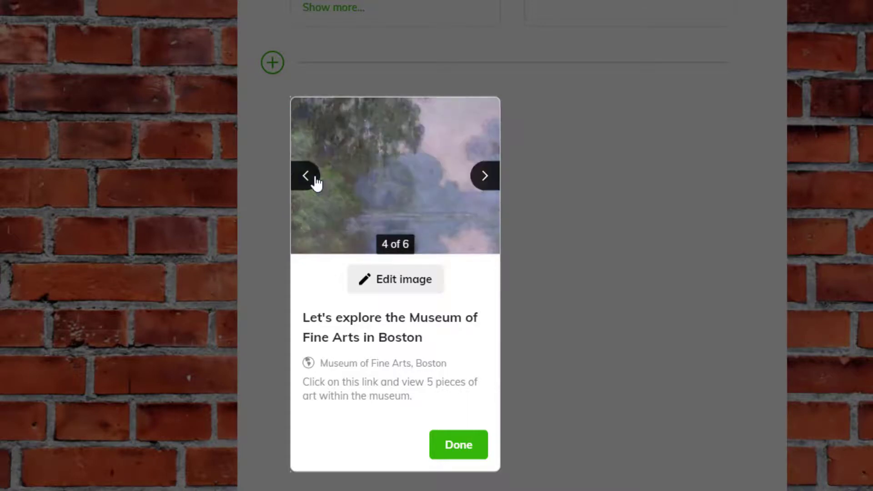
{"action": "left_click", "coordinate": [404, 289]}
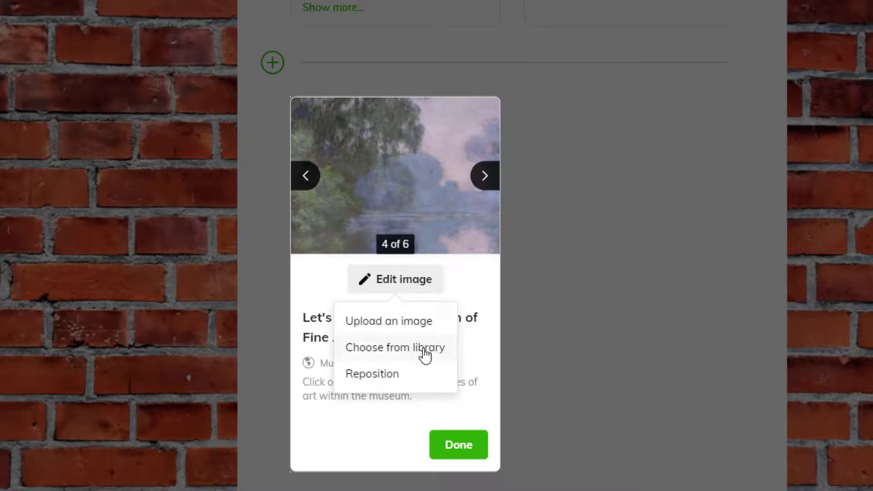
{"action": "left_click", "coordinate": [459, 447]}
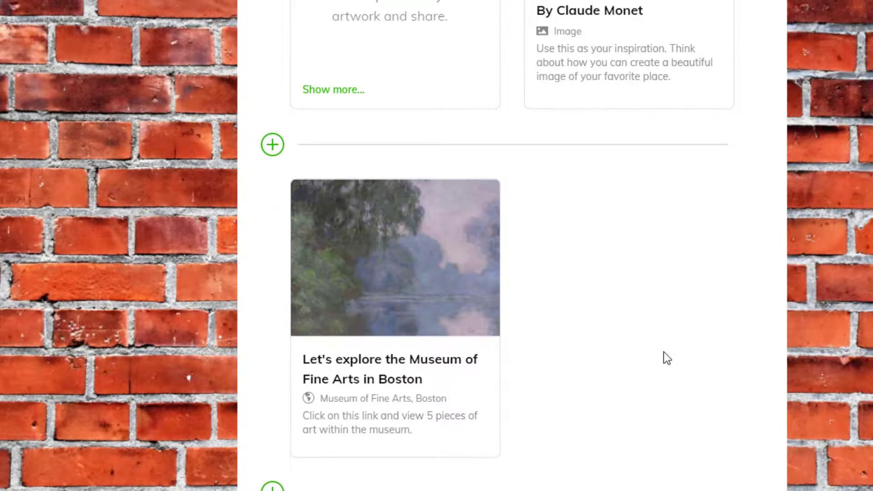
Add the YouTube video "Flipping for Flipgrid: Managing Student Submissions" after the museum item, finding it by its pasted video address
{"action": "scroll", "coordinate": [526, 234], "scroll_direction": "up", "scroll_amount": 2}
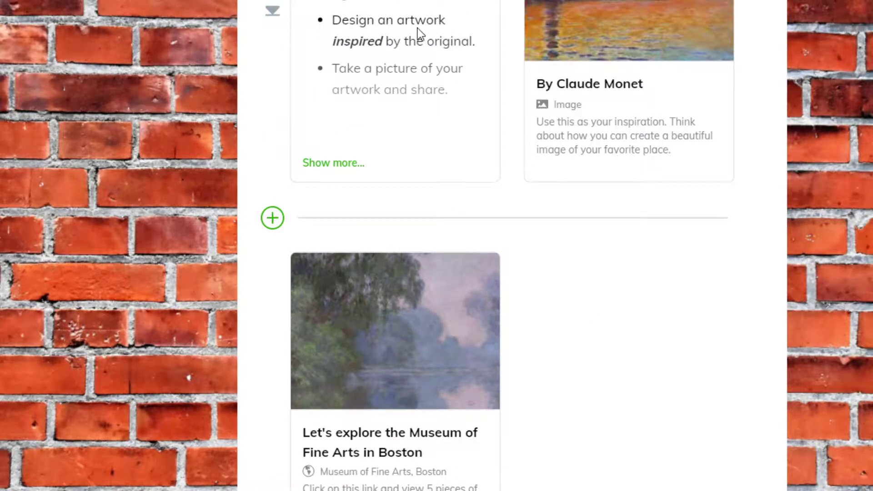
{"action": "scroll", "coordinate": [617, 358], "scroll_direction": "down", "scroll_amount": 2}
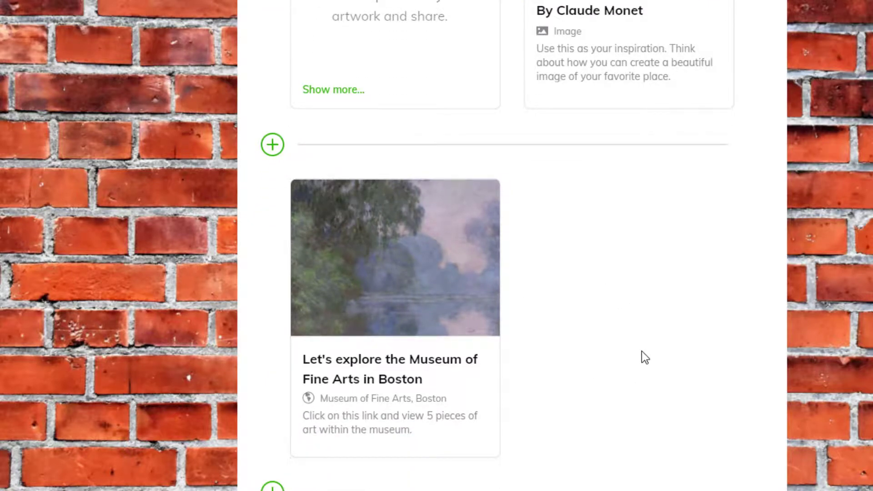
{"action": "left_click", "coordinate": [272, 486]}
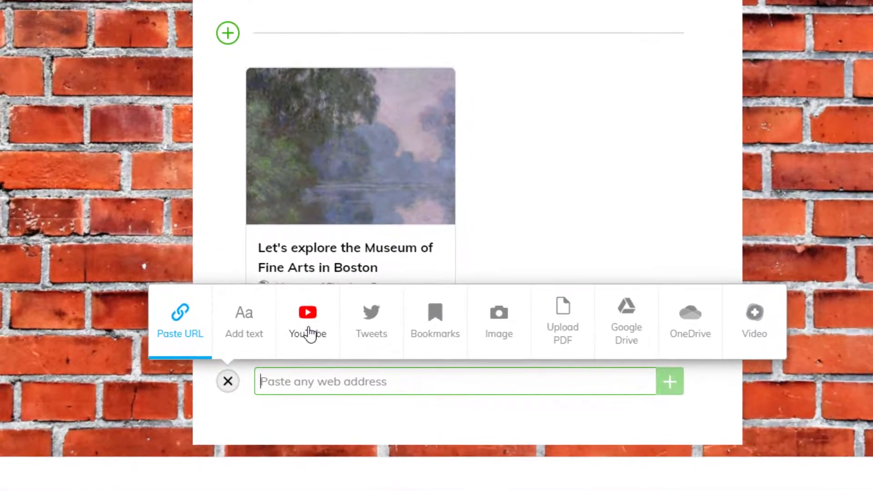
{"action": "left_click", "coordinate": [308, 333]}
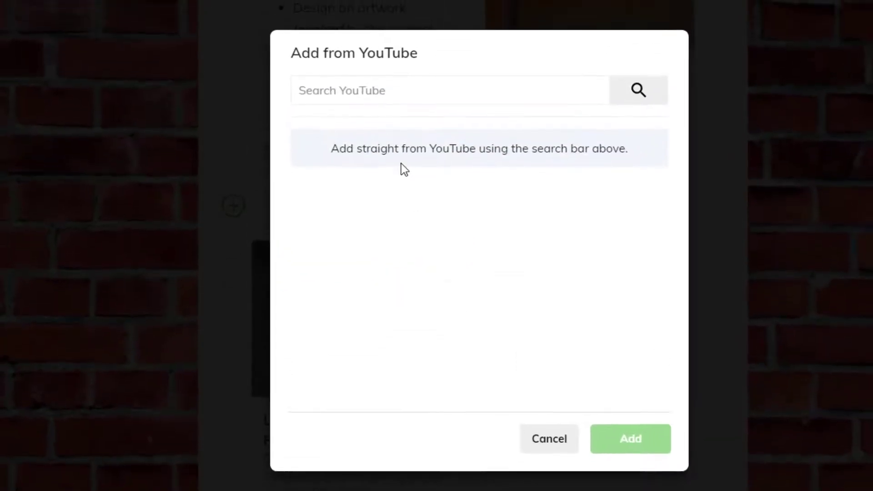
{"action": "left_click", "coordinate": [363, 89]}
{"action": "type", "text": "https://www.youtube.com/watch?v=-EEp7wfPfpI"}
{"action": "left_click", "coordinate": [655, 89]}
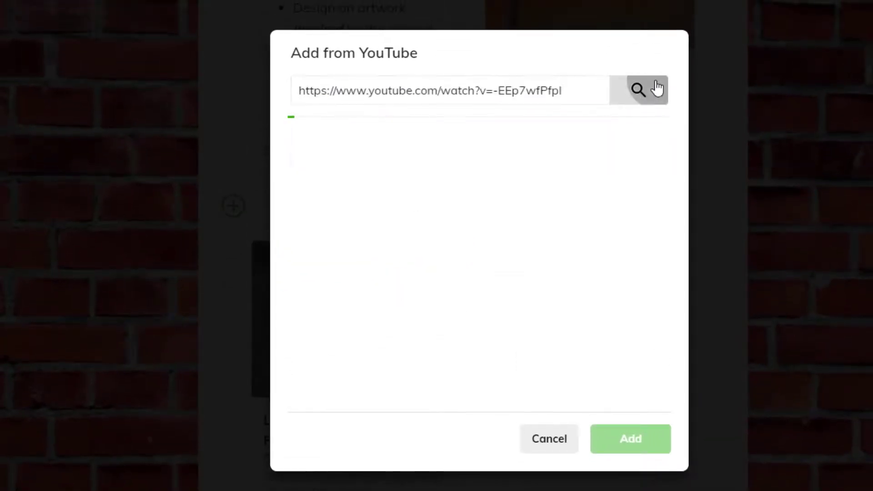
{"action": "left_click", "coordinate": [452, 163]}
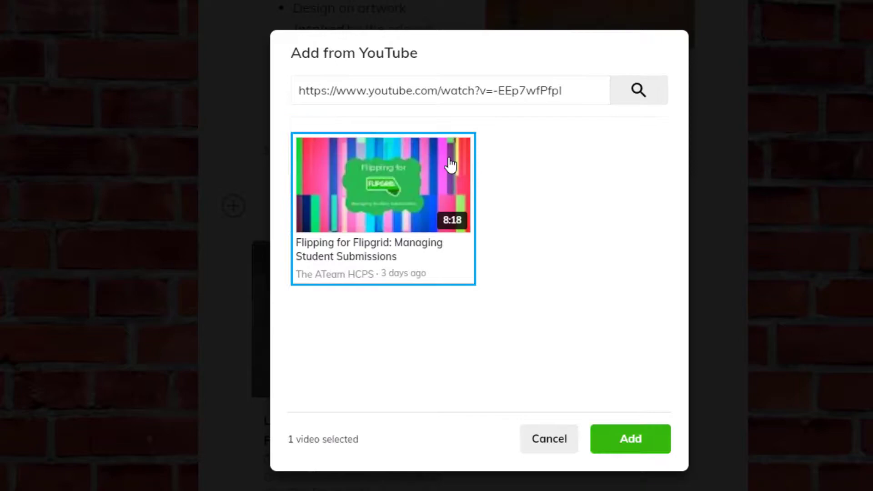
{"action": "left_click", "coordinate": [631, 447]}
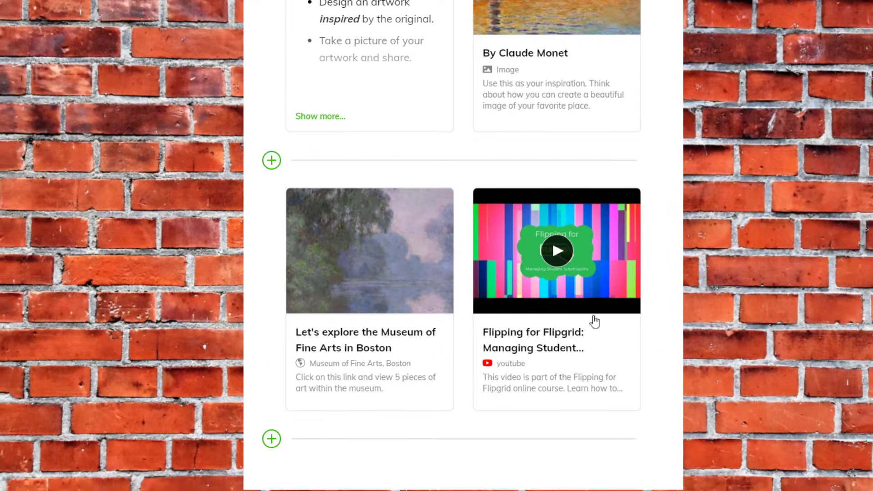
Examine the editable title and description of the Flipgrid video item, and close its editor
{"action": "left_click", "coordinate": [552, 333]}
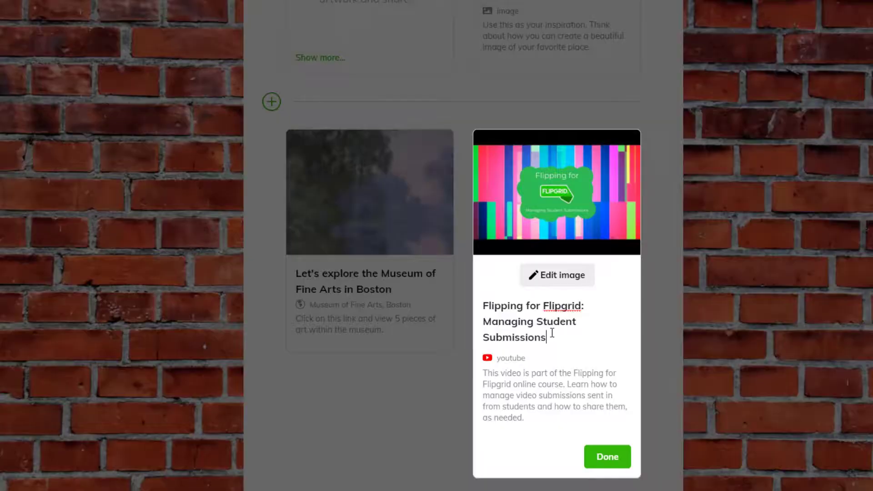
{"action": "left_click_drag", "start_coordinate": [548, 337], "coordinate": [484, 302]}
{"action": "left_click_drag", "start_coordinate": [526, 418], "coordinate": [479, 374]}
{"action": "left_click", "coordinate": [608, 456]}
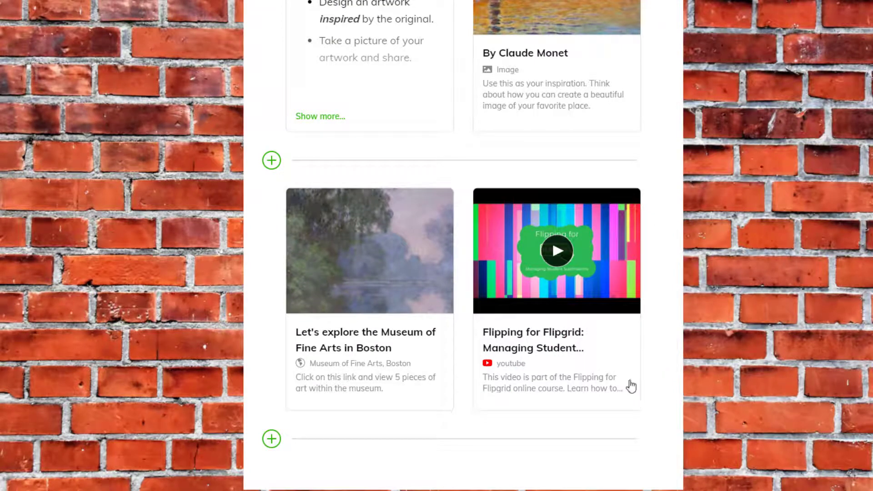
Sign in to Google Drive and import the "Red Ram Resources" document as a new item below the museum and video row
{"action": "left_click", "coordinate": [272, 439]}
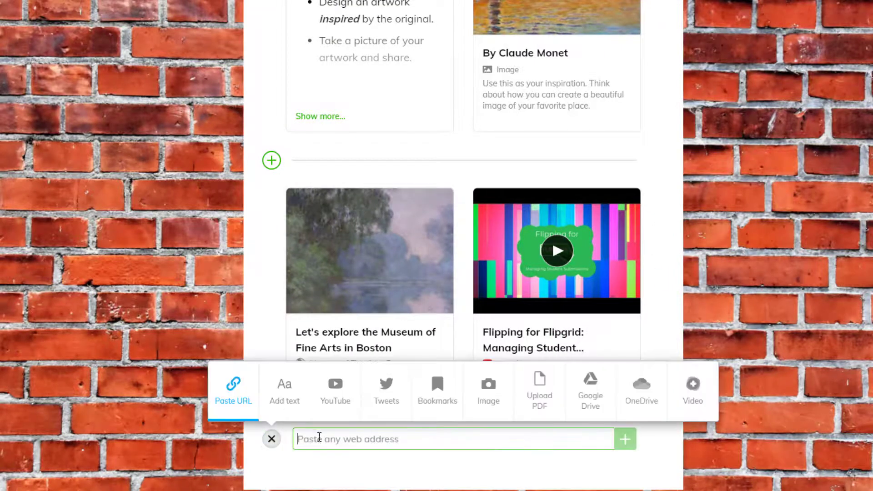
{"action": "left_click", "coordinate": [597, 408]}
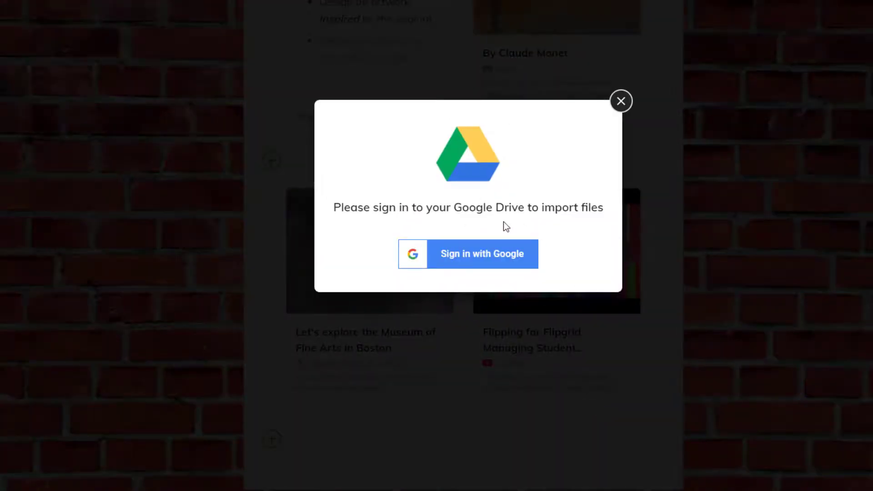
{"action": "left_click", "coordinate": [495, 258]}
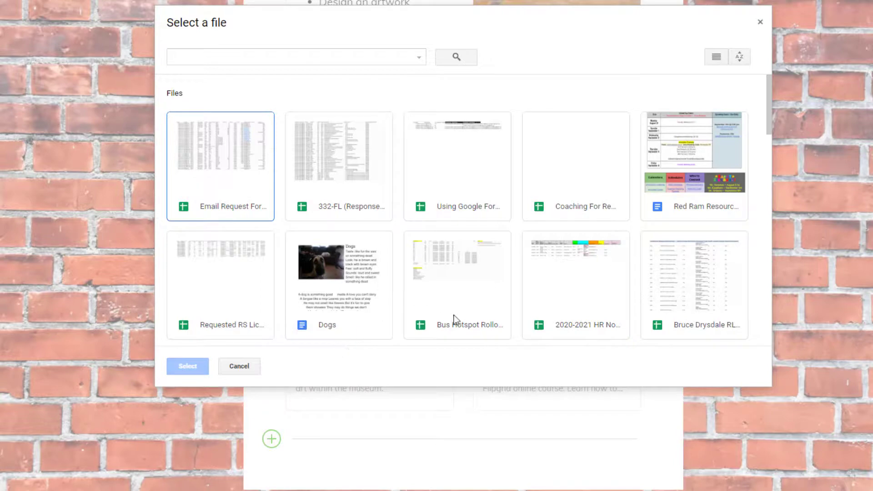
{"action": "left_click", "coordinate": [680, 208]}
{"action": "left_click", "coordinate": [189, 368]}
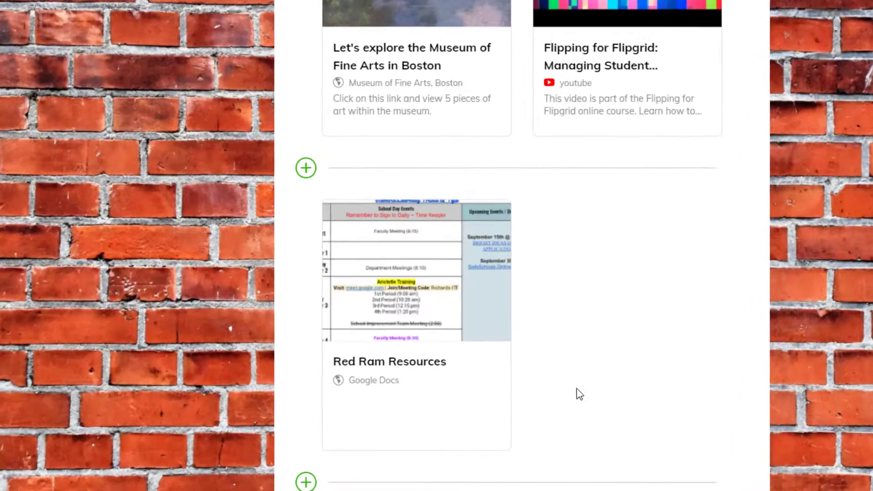
Add the description "Put description here." to the Red Ram Resources item and finish editing it
{"action": "mouse_move", "coordinate": [389, 395]}
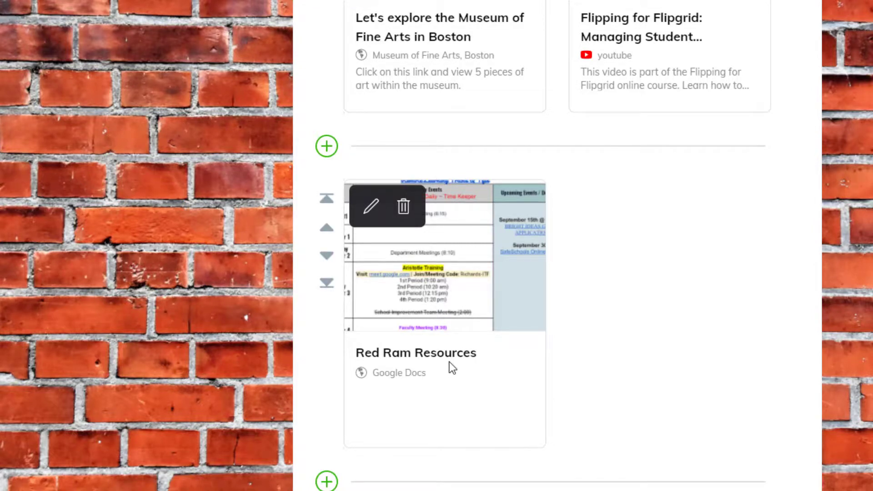
{"action": "left_click", "coordinate": [372, 212]}
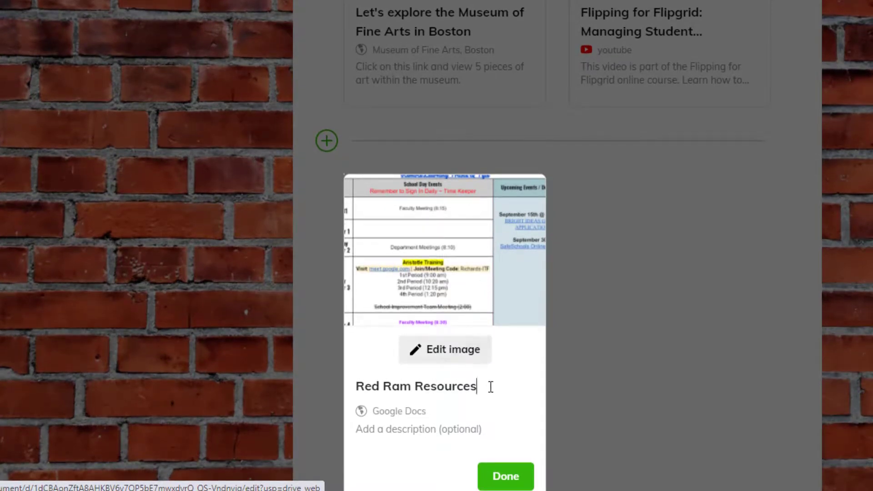
{"action": "left_click", "coordinate": [454, 424]}
{"action": "type", "text": "Put description here."}
{"action": "left_click", "coordinate": [495, 477]}
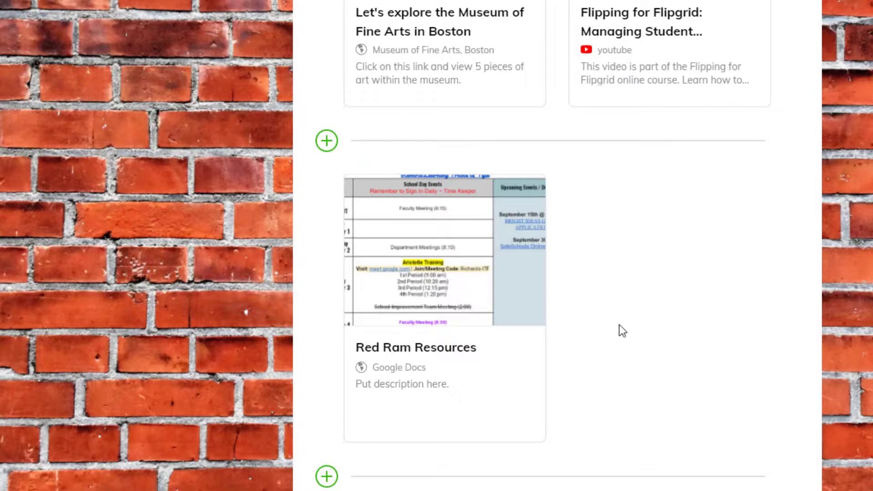
{"action": "scroll", "coordinate": [627, 320], "scroll_direction": "up", "scroll_amount": 9}
{"action": "scroll", "coordinate": [623, 319], "scroll_direction": "up", "scroll_amount": 10}
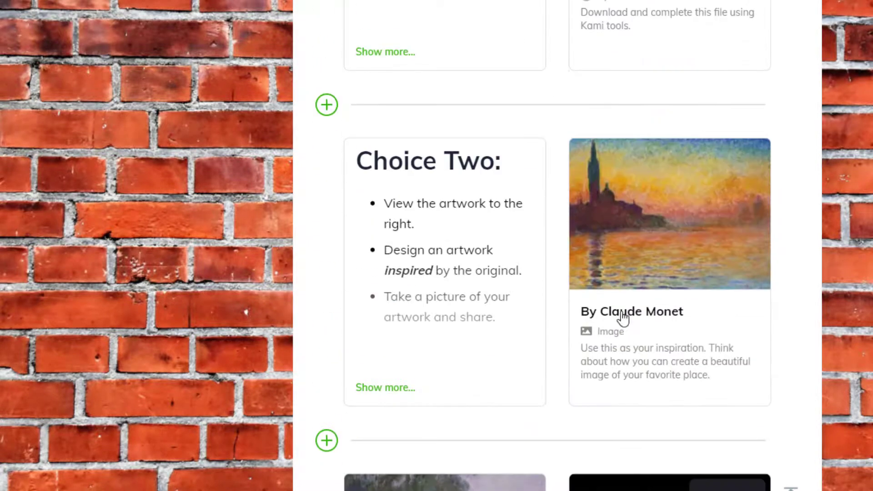
{"action": "mouse_move", "coordinate": [737, 164]}
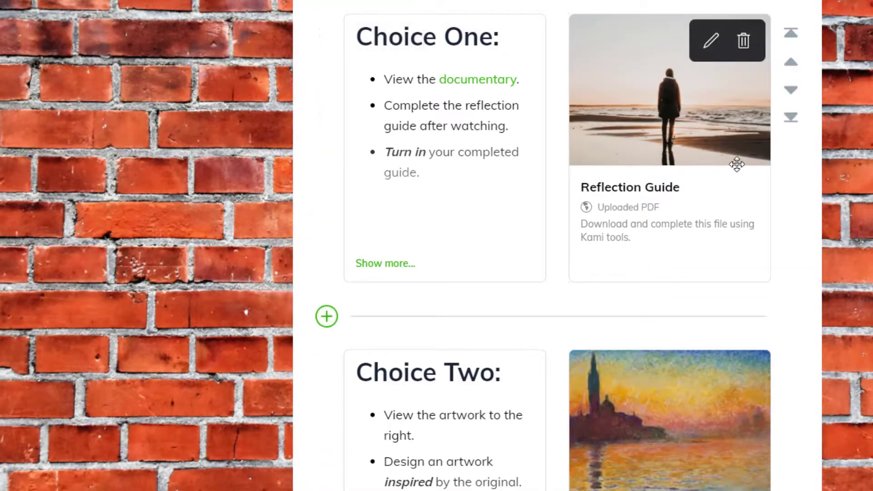
{"action": "scroll", "coordinate": [655, 387], "scroll_direction": "down", "scroll_amount": 9}
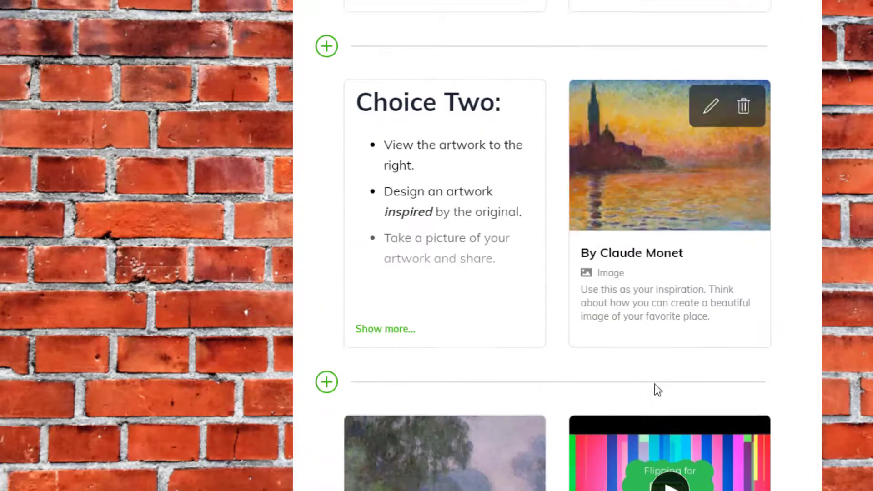
{"action": "scroll", "coordinate": [537, 397], "scroll_direction": "down", "scroll_amount": 1}
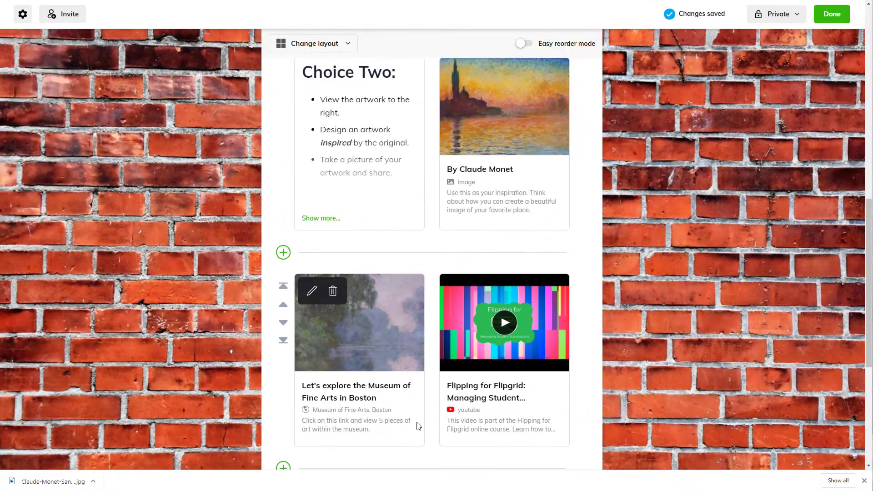
Set the collection's visibility to Unlisted, so only people with the link can see it, and finish editing
{"action": "scroll", "coordinate": [419, 428], "scroll_direction": "up", "scroll_amount": 1}
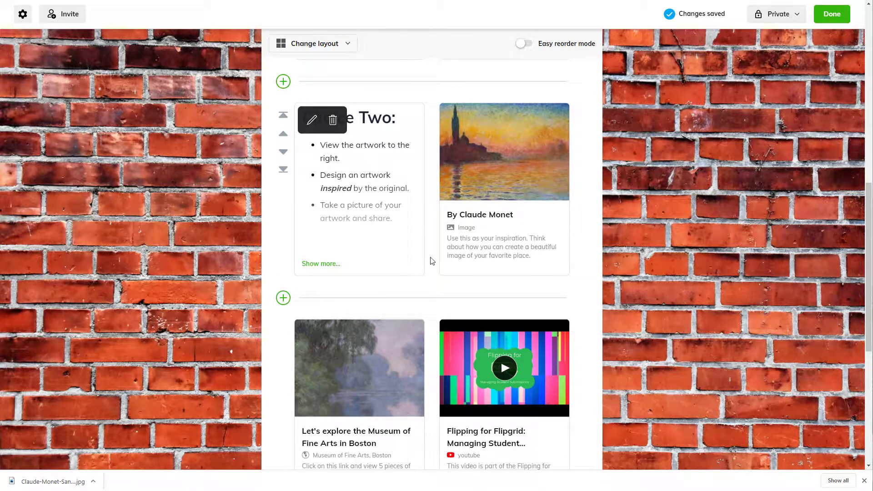
{"action": "scroll", "coordinate": [568, 281], "scroll_direction": "down", "scroll_amount": 1}
{"action": "scroll", "coordinate": [569, 280], "scroll_direction": "up", "scroll_amount": 5}
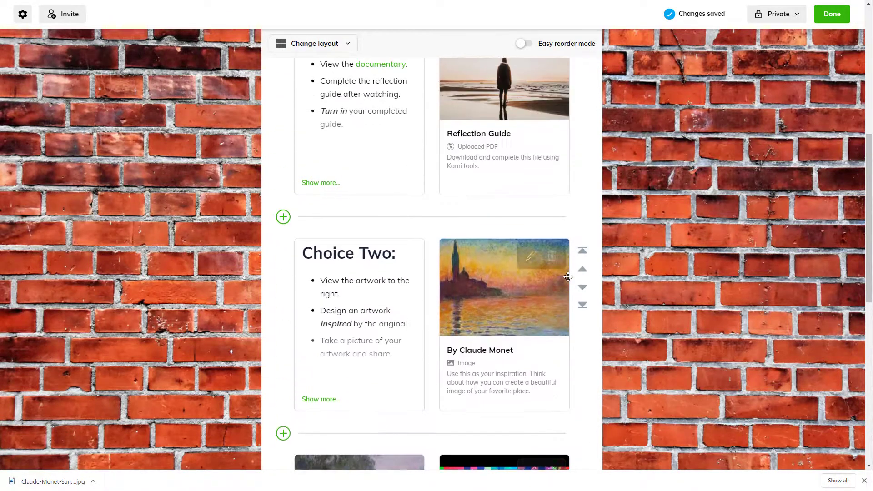
{"action": "scroll", "coordinate": [569, 281], "scroll_direction": "up", "scroll_amount": 2}
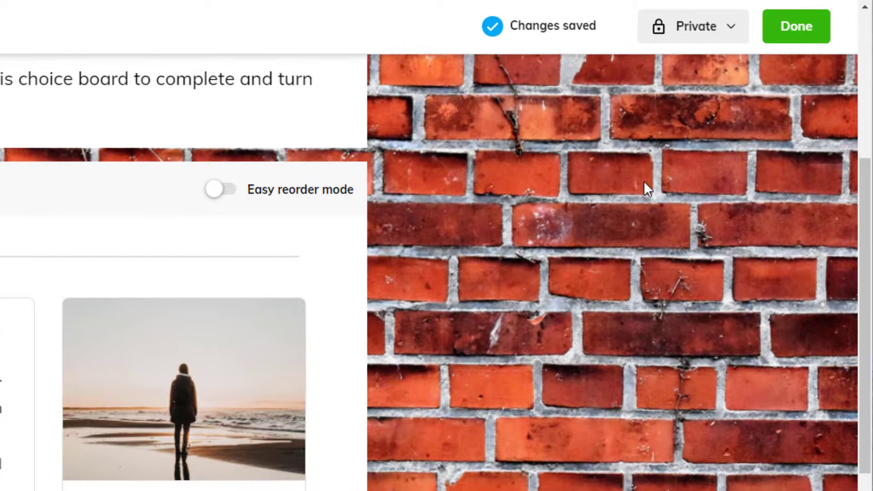
{"action": "left_click", "coordinate": [728, 29]}
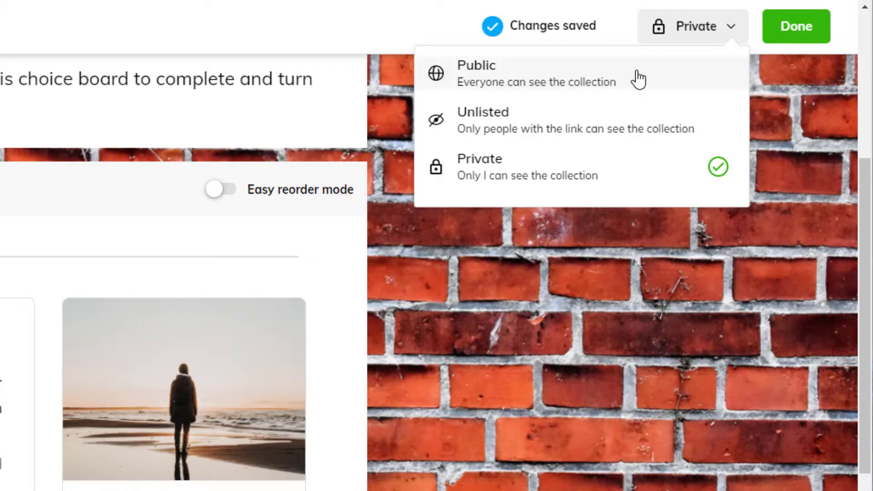
{"action": "left_click", "coordinate": [627, 134]}
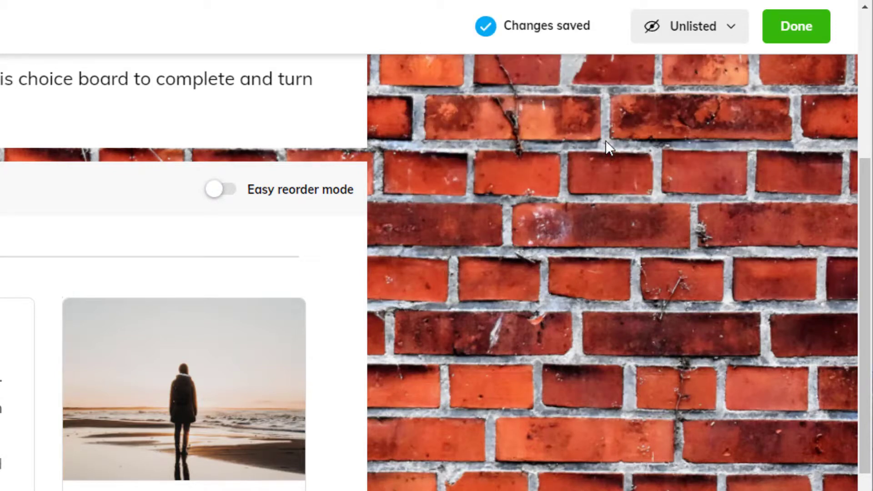
{"action": "left_click", "coordinate": [797, 27]}
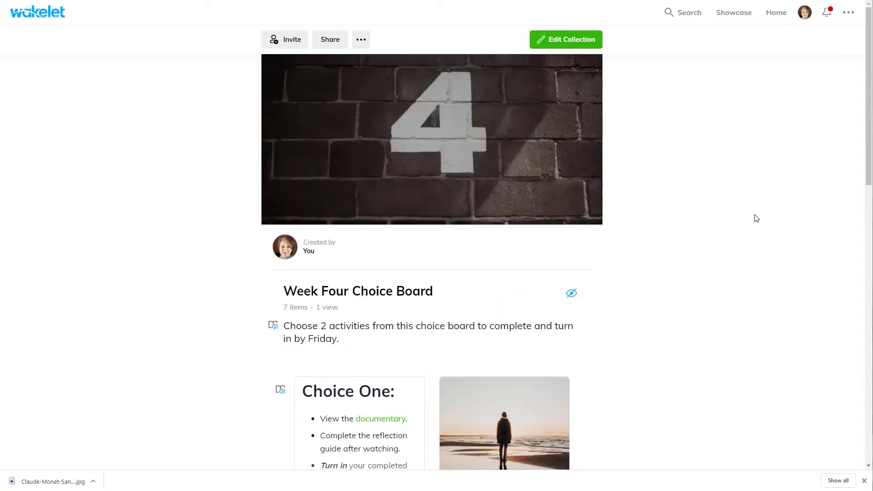
Review the finished Week Four Choice Board down to the Red Ram Resources item and open the collection's sharing options
{"action": "scroll", "coordinate": [741, 183], "scroll_direction": "down", "scroll_amount": 5}
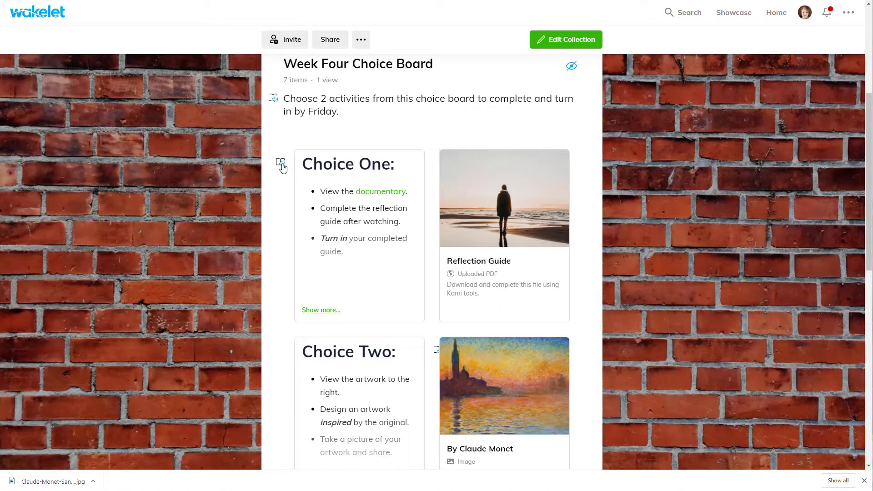
{"action": "scroll", "coordinate": [714, 226], "scroll_direction": "down", "scroll_amount": 3}
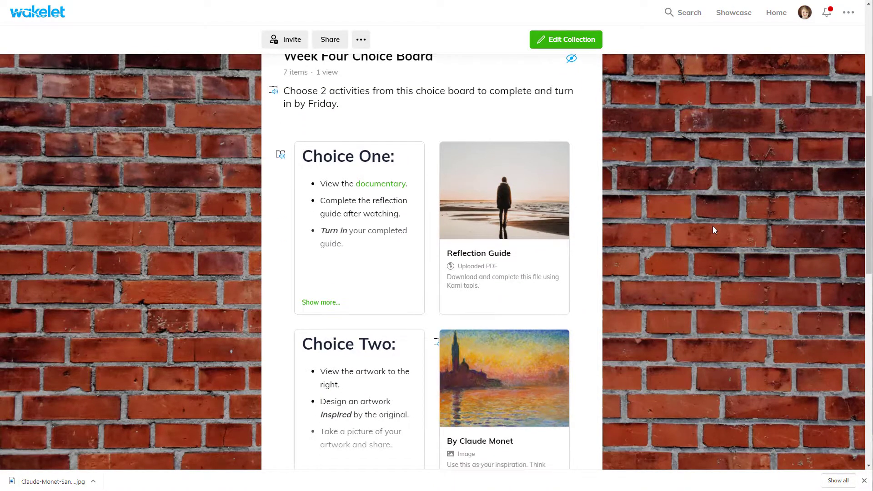
{"action": "scroll", "coordinate": [714, 227], "scroll_direction": "down", "scroll_amount": 5}
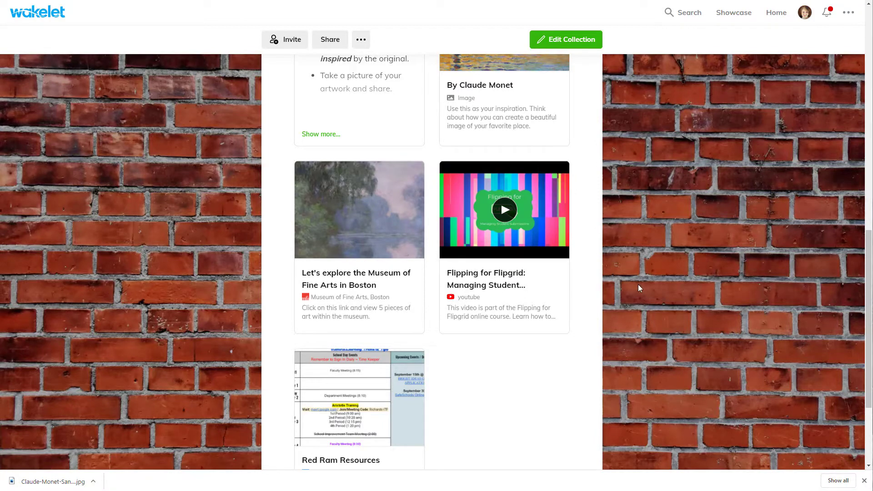
{"action": "scroll", "coordinate": [637, 281], "scroll_direction": "up", "scroll_amount": 5}
{"action": "scroll", "coordinate": [638, 278], "scroll_direction": "up", "scroll_amount": 6}
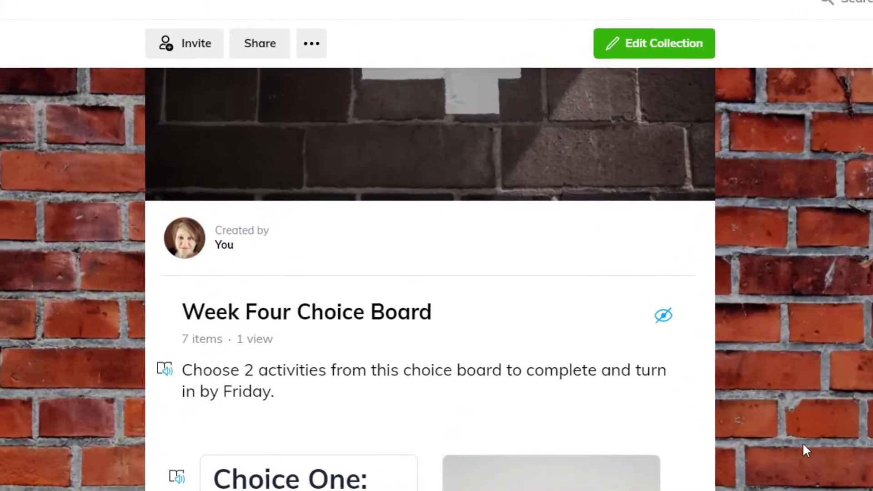
{"action": "left_click", "coordinate": [268, 53]}
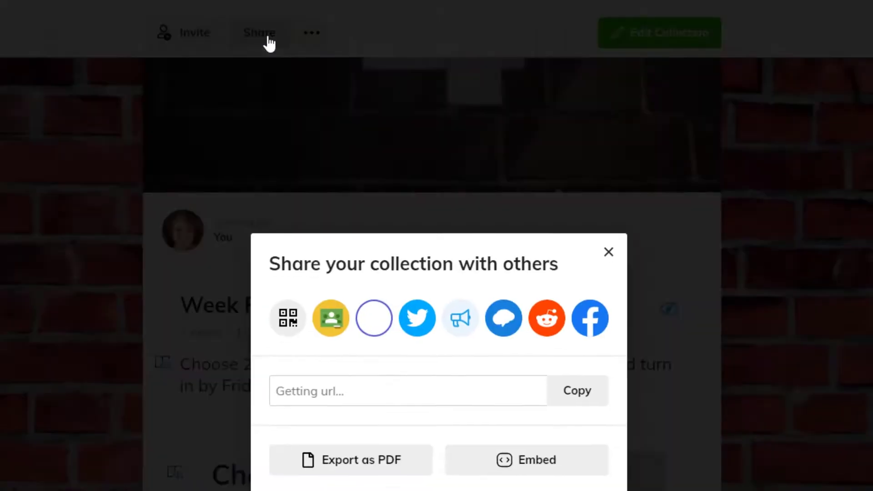